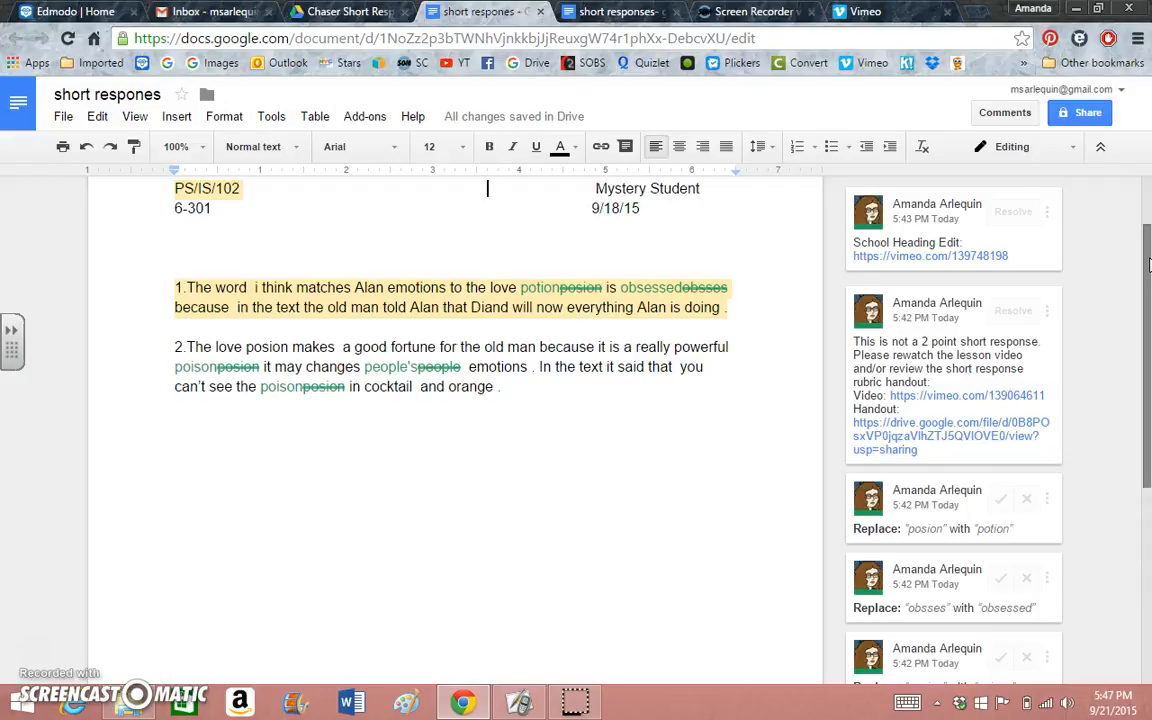
# - Review the comments and suggested edits on the two responses, ending on the School Heading Edit comment
pyautogui.moveTo(1149, 259); pyautogui.dragTo(1149, 211)
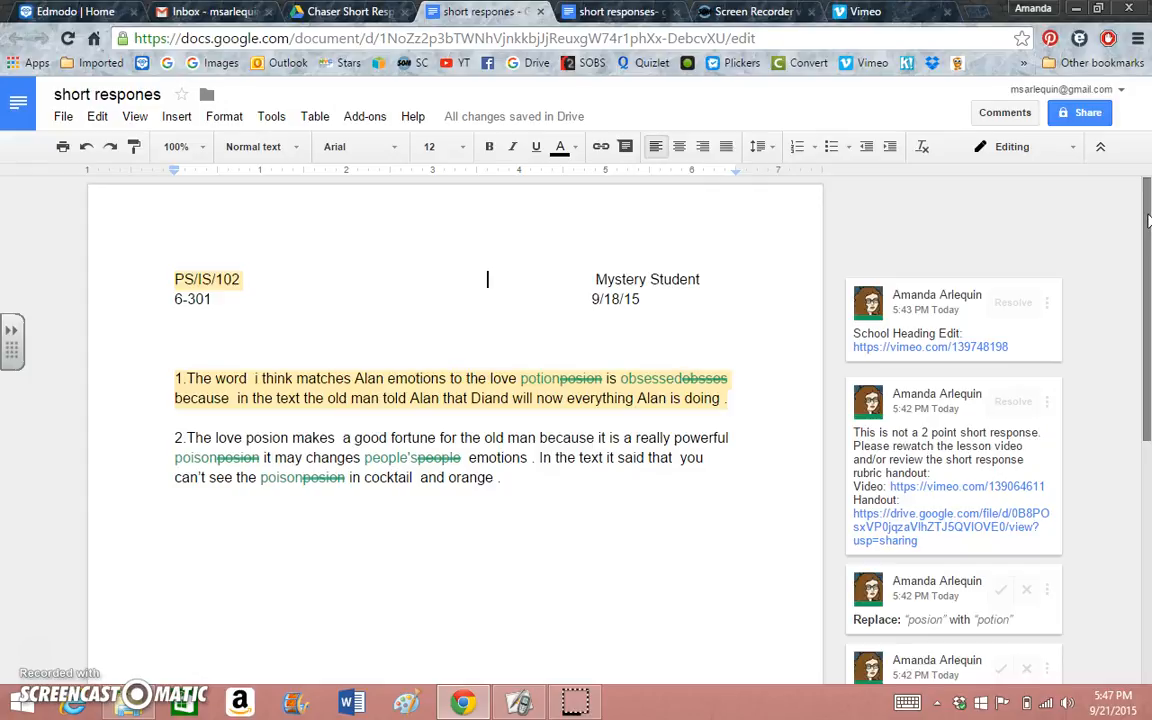
pyautogui.moveTo(1148, 225); pyautogui.dragTo(1147, 265)
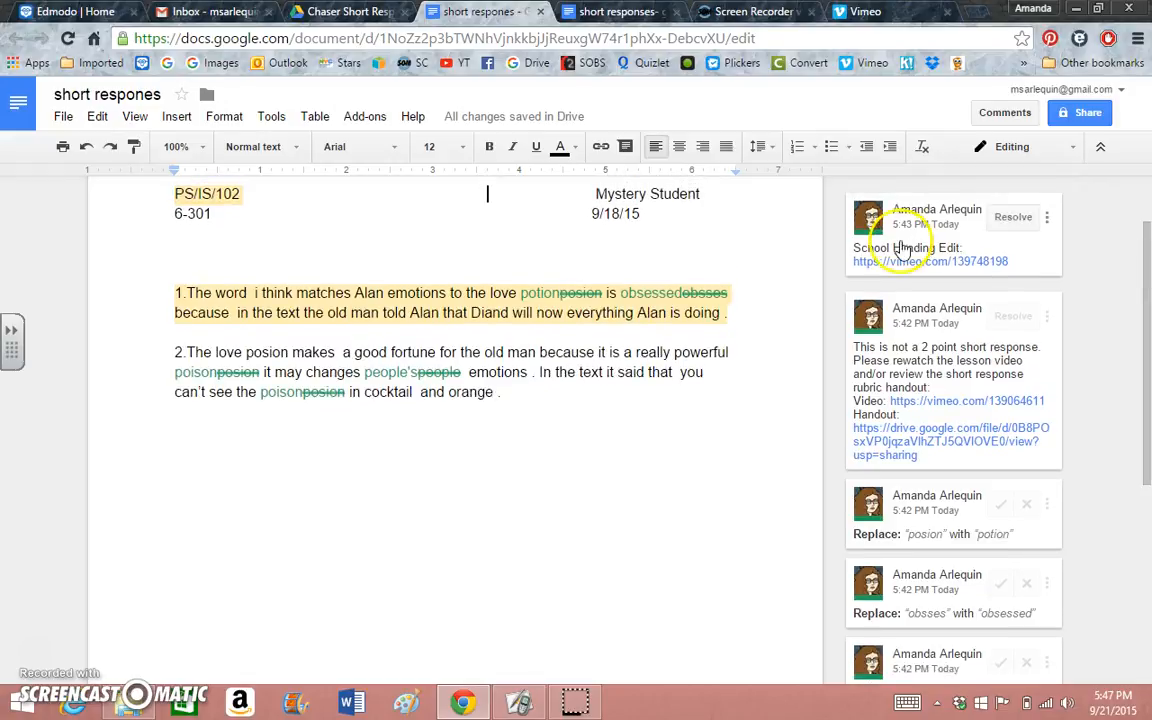
pyautogui.click(487, 296)
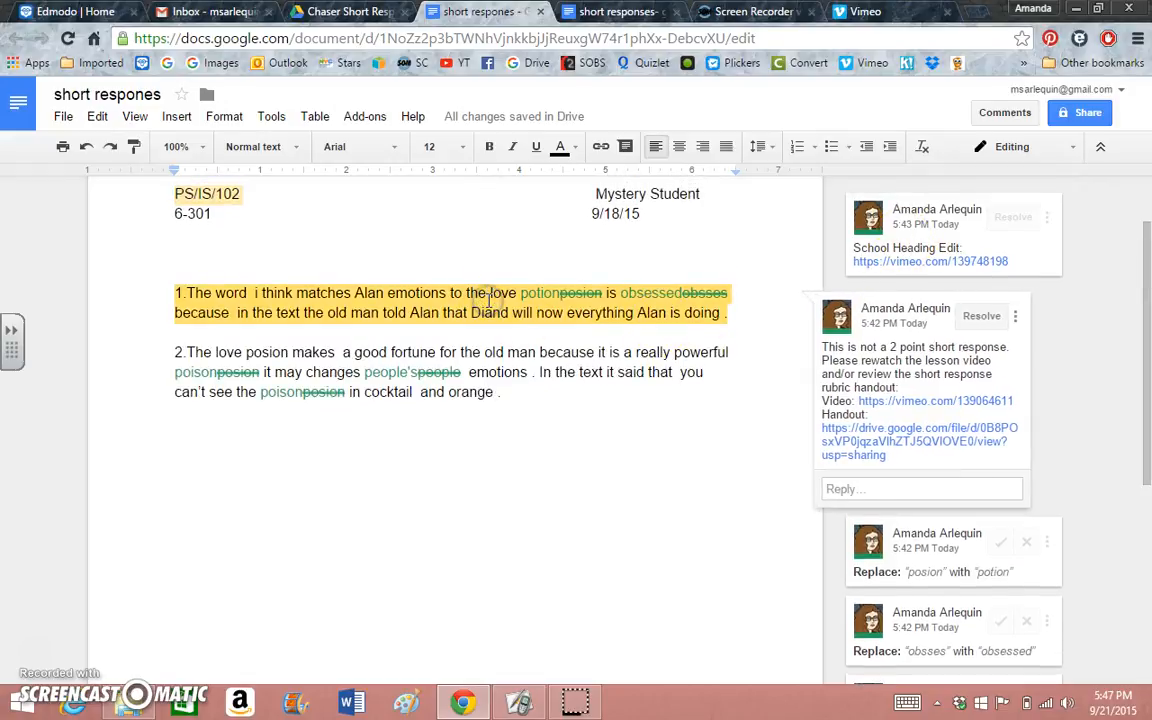
pyautogui.click(935, 247)
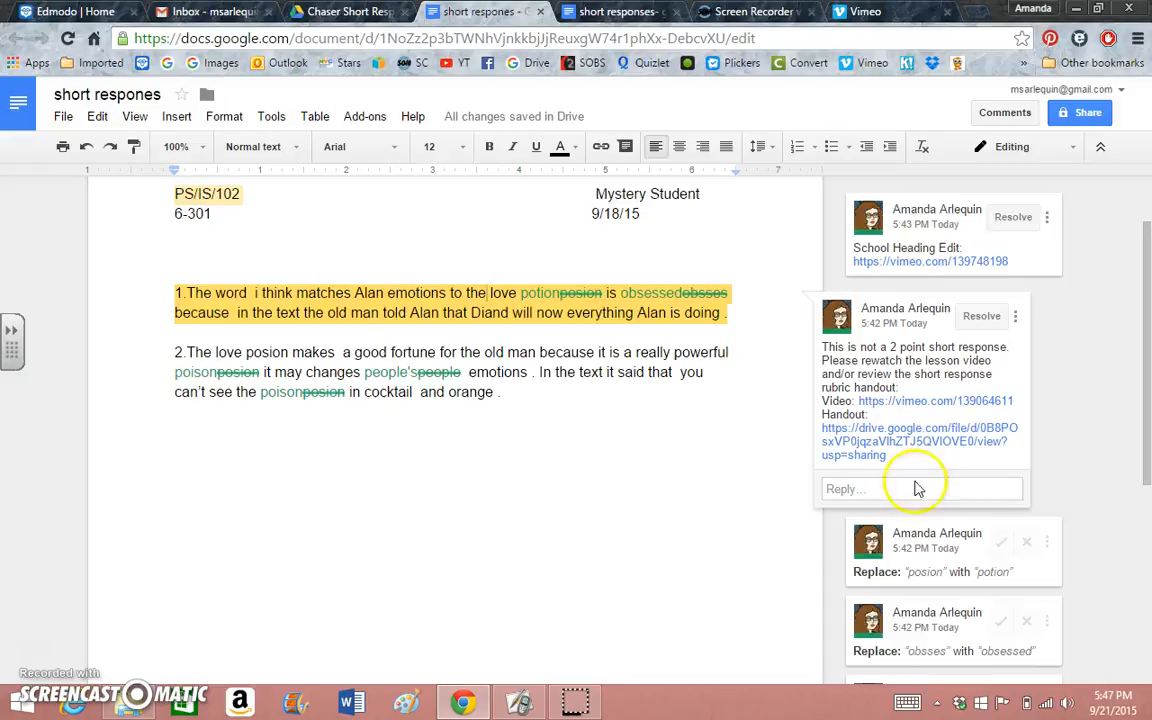
pyautogui.click(913, 518)
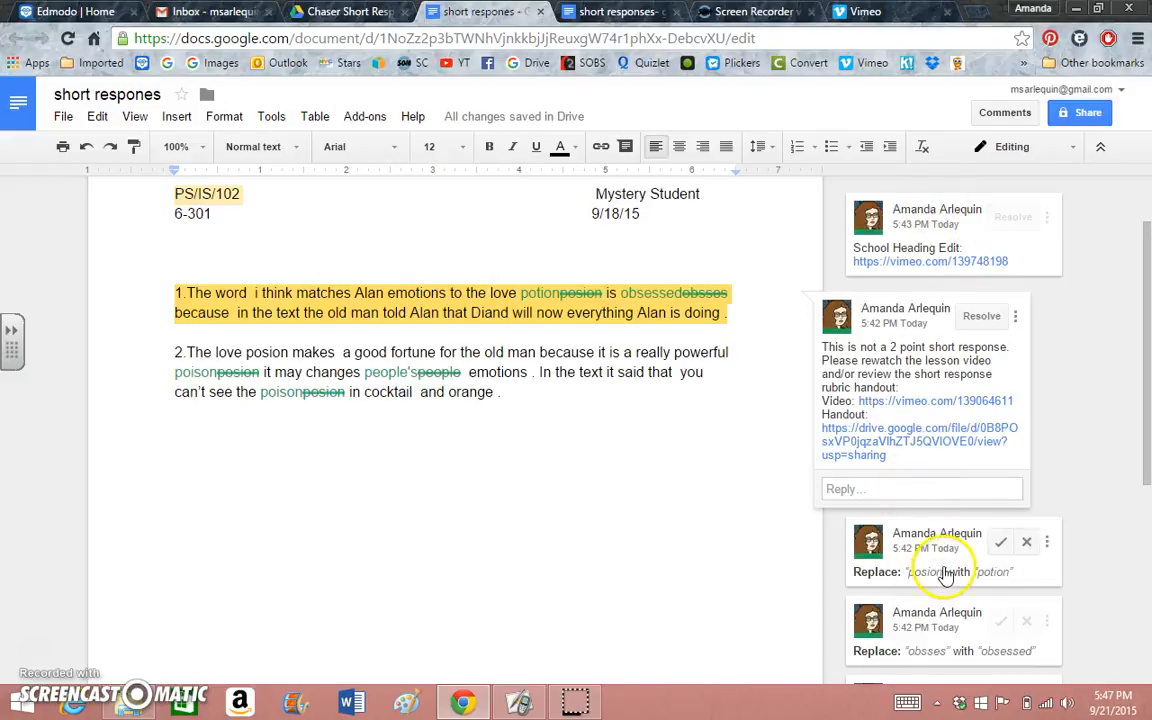
pyautogui.click(933, 240)
pyautogui.click(963, 568)
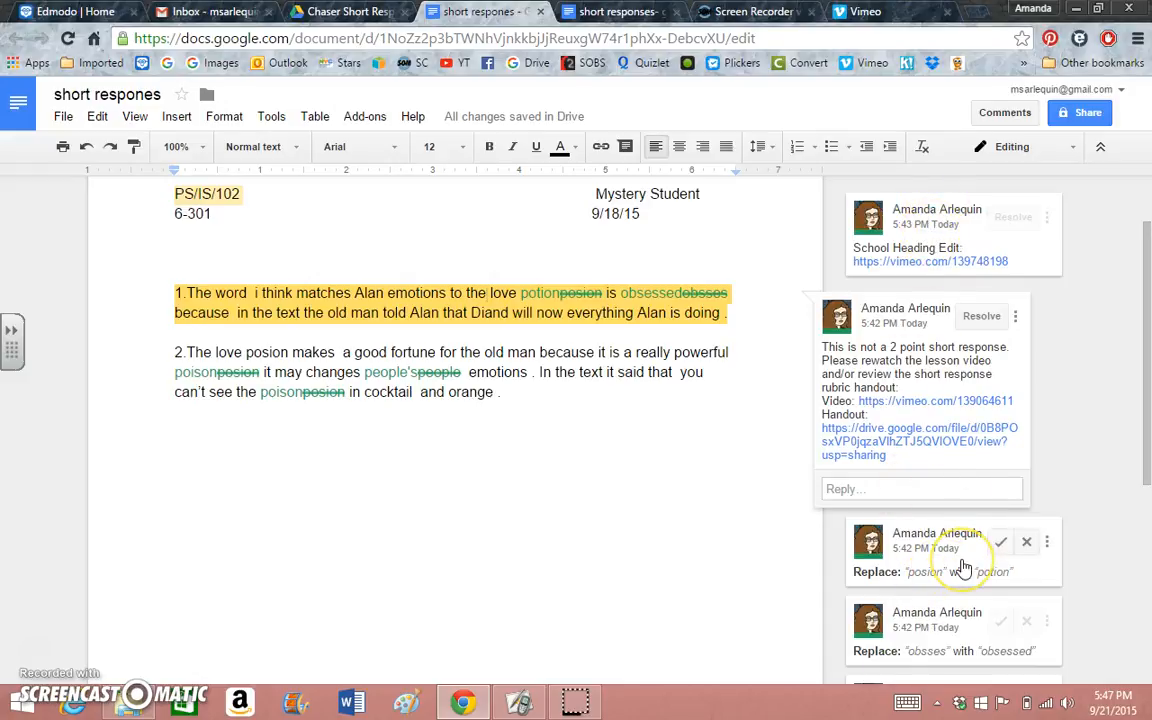
pyautogui.click(861, 208)
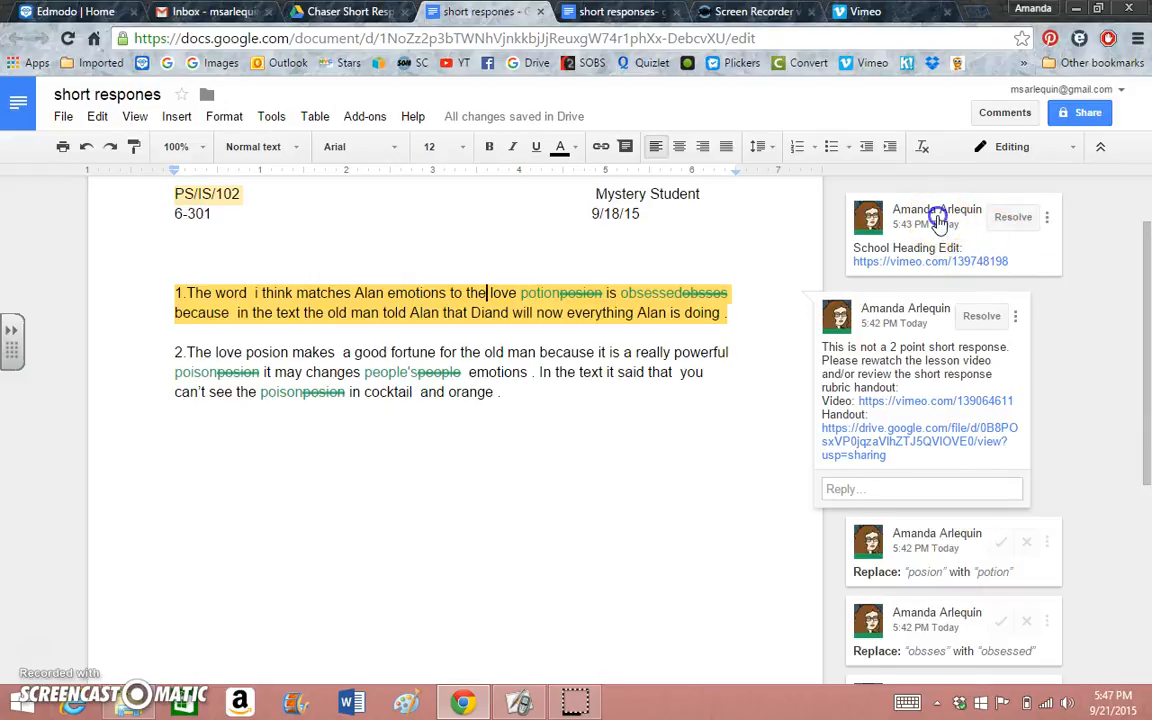
pyautogui.click(938, 220)
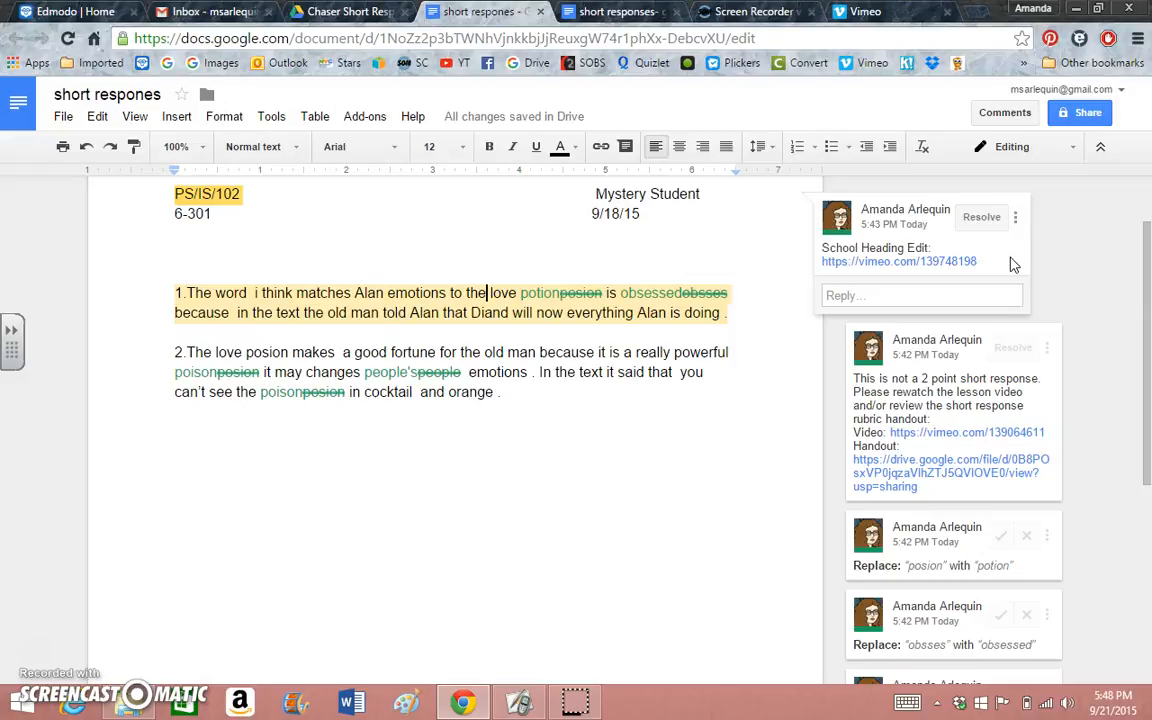
# - View the video linked in the School Heading Edit comment and close it to return to the document
pyautogui.click(899, 264)
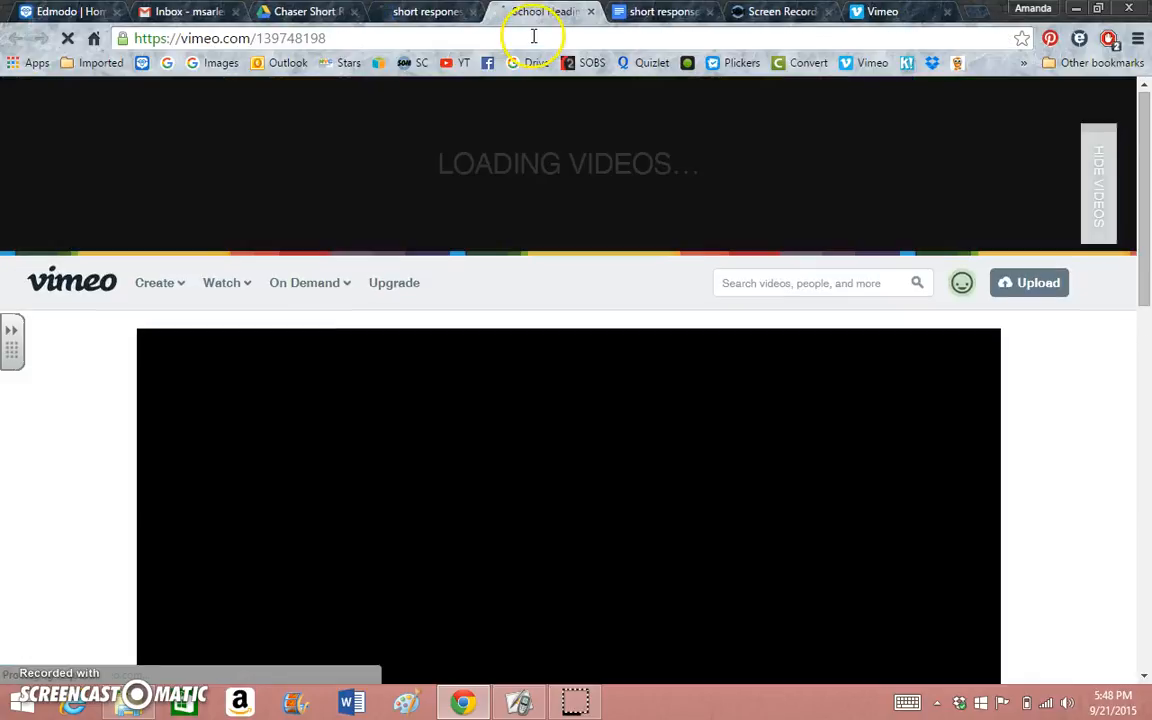
pyautogui.moveTo(1140, 195); pyautogui.dragTo(1146, 230)
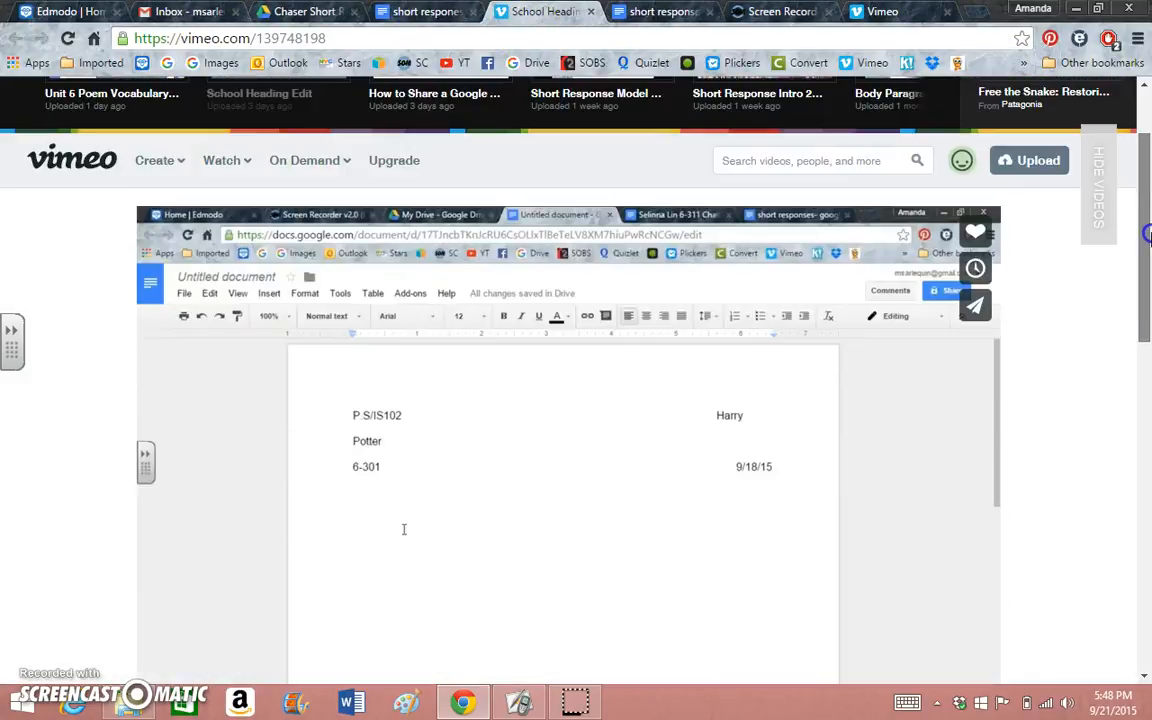
pyautogui.click(591, 12)
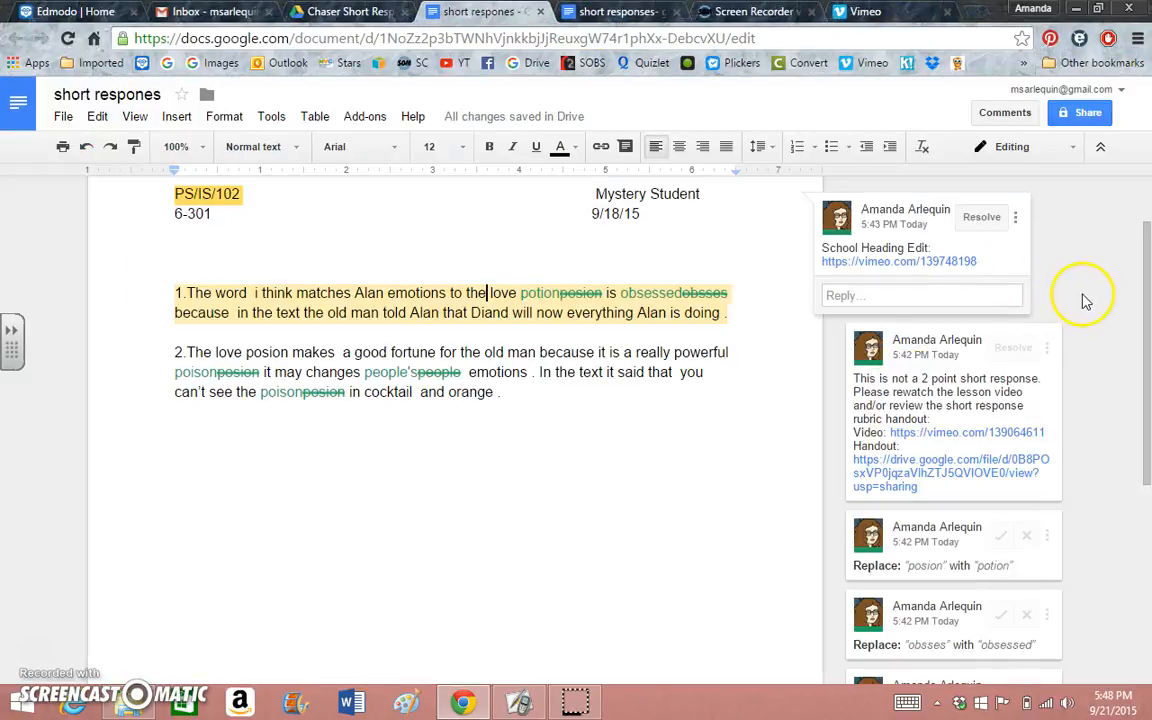
# - Match the School Heading Edit and short response comments to the highlighted passages they refer to, selecting the PS/IS/102 heading text
pyautogui.click(927, 397)
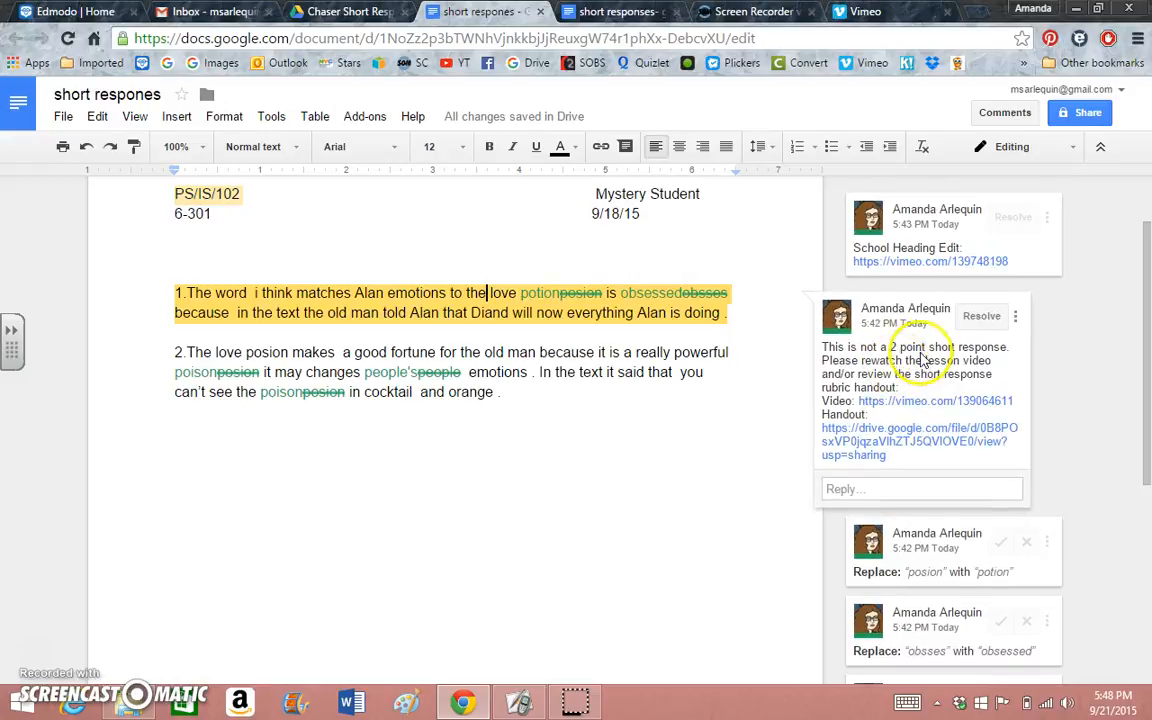
pyautogui.click(930, 238)
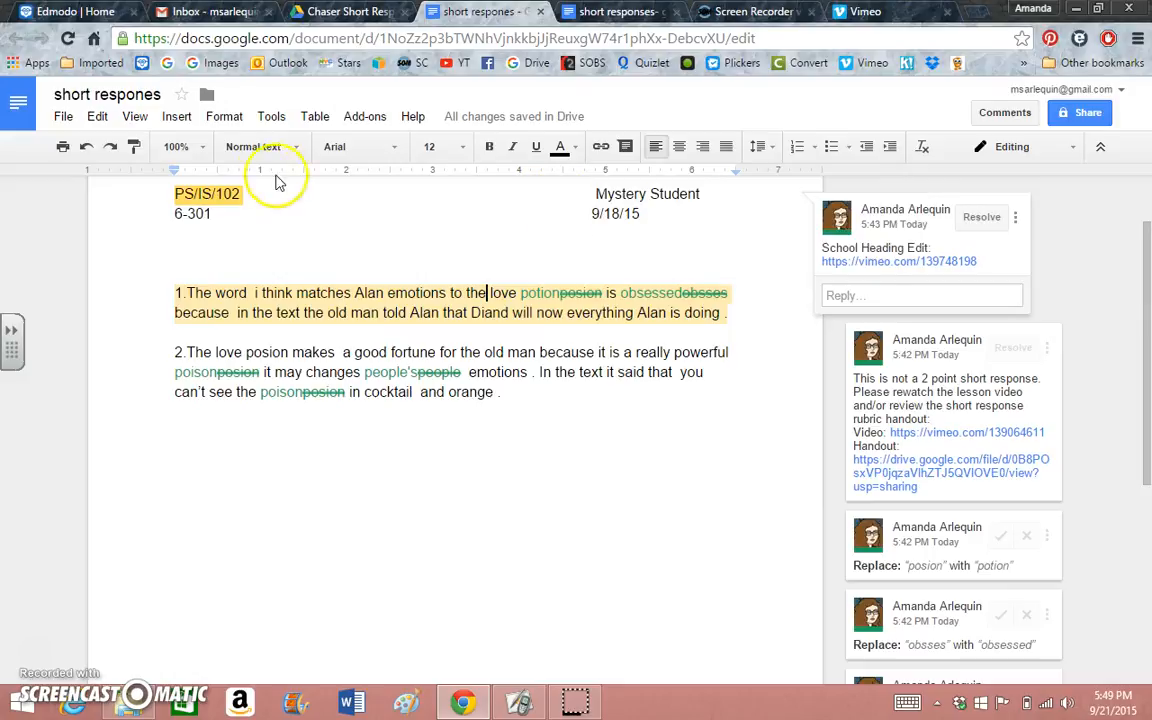
pyautogui.click(222, 194)
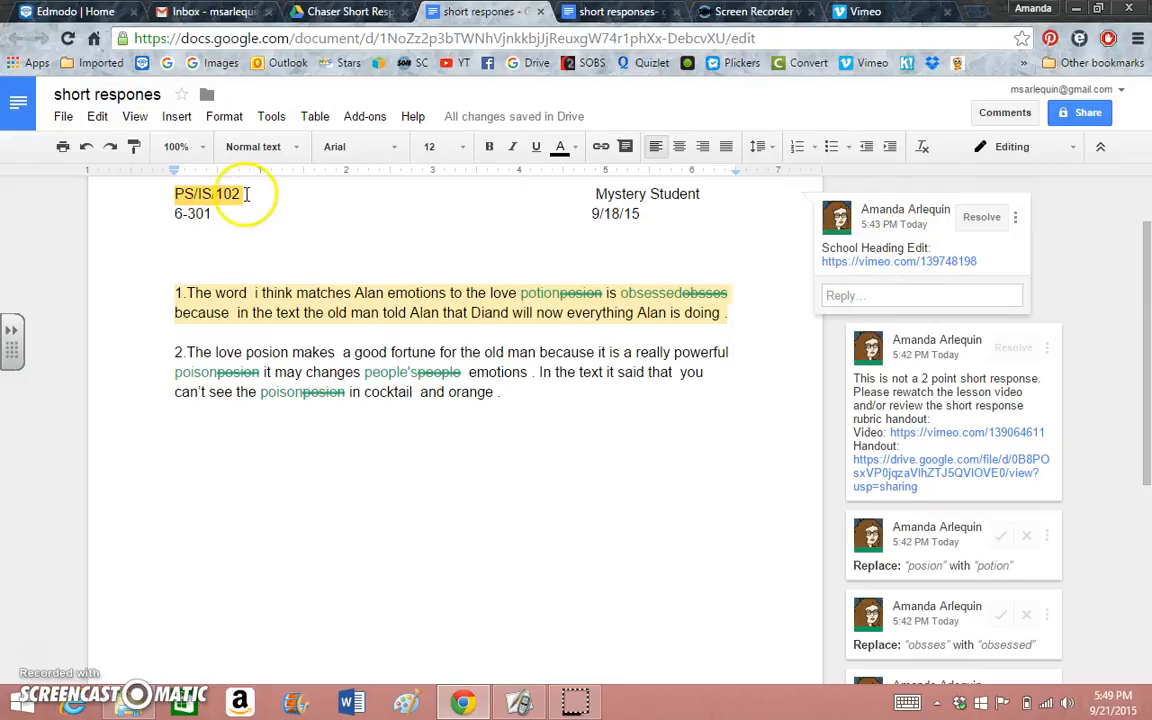
pyautogui.moveTo(230, 194); pyautogui.dragTo(170, 194)
pyautogui.click(940, 352)
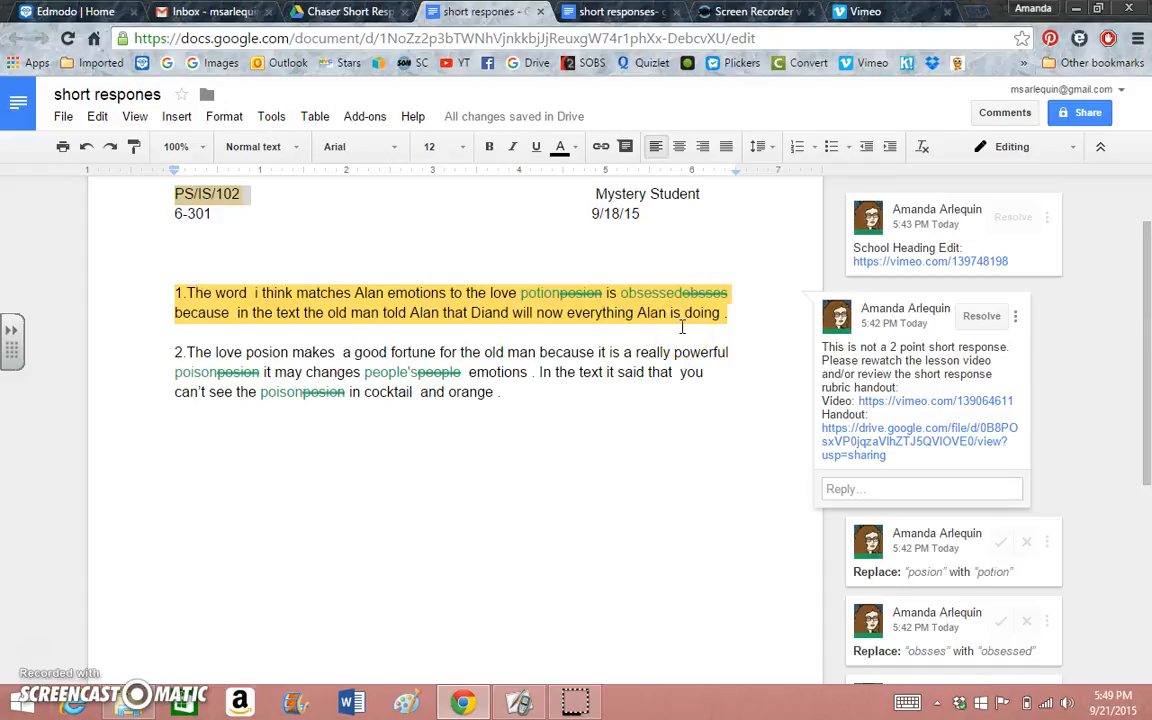
# - View the rubric handout linked in the short response comment and close it to return to the document
pyautogui.click(888, 443)
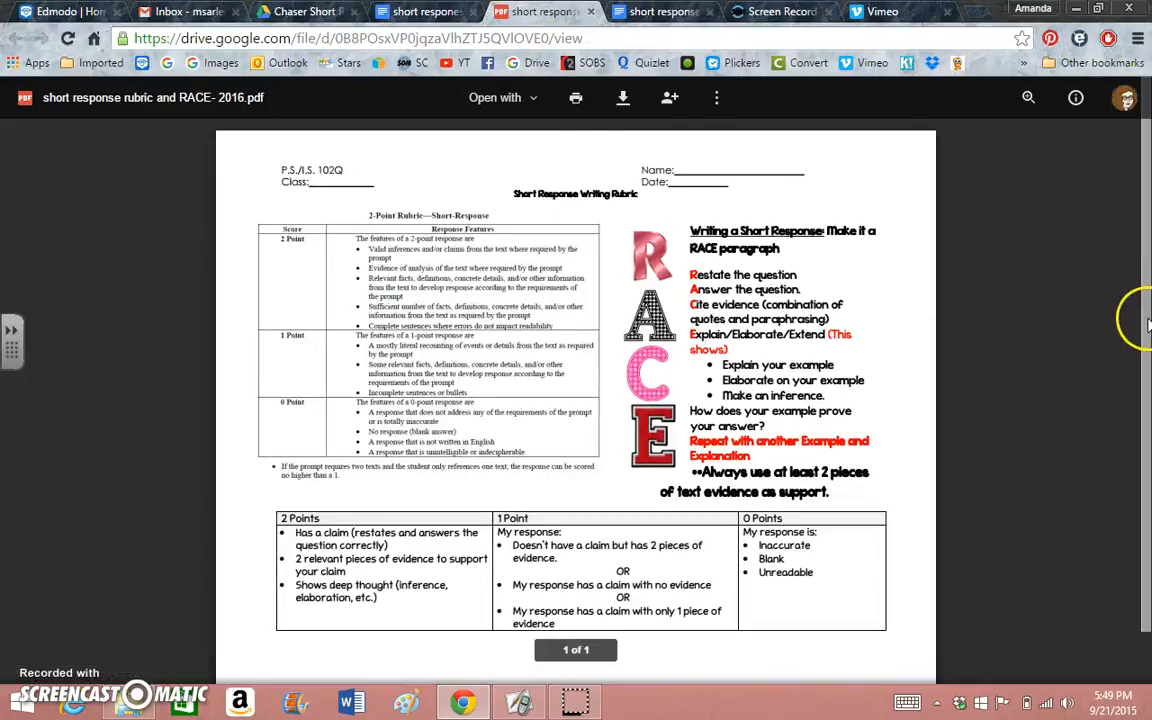
pyautogui.moveTo(1148, 324); pyautogui.dragTo(1146, 260)
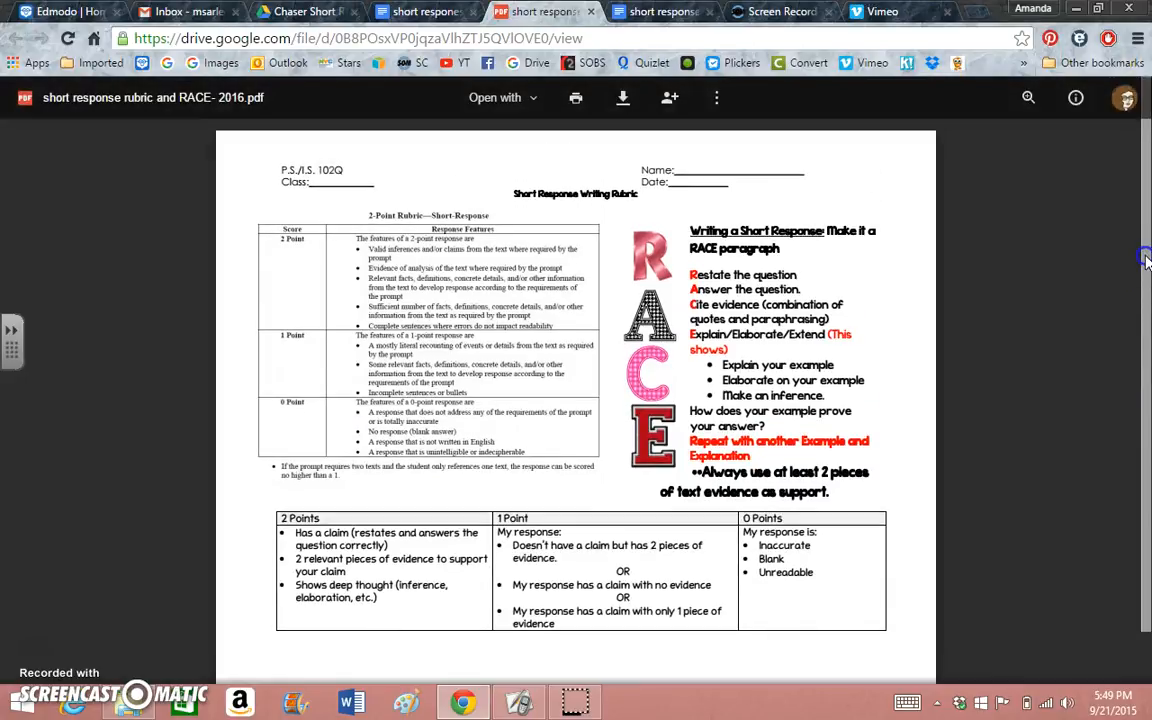
pyautogui.click(592, 14)
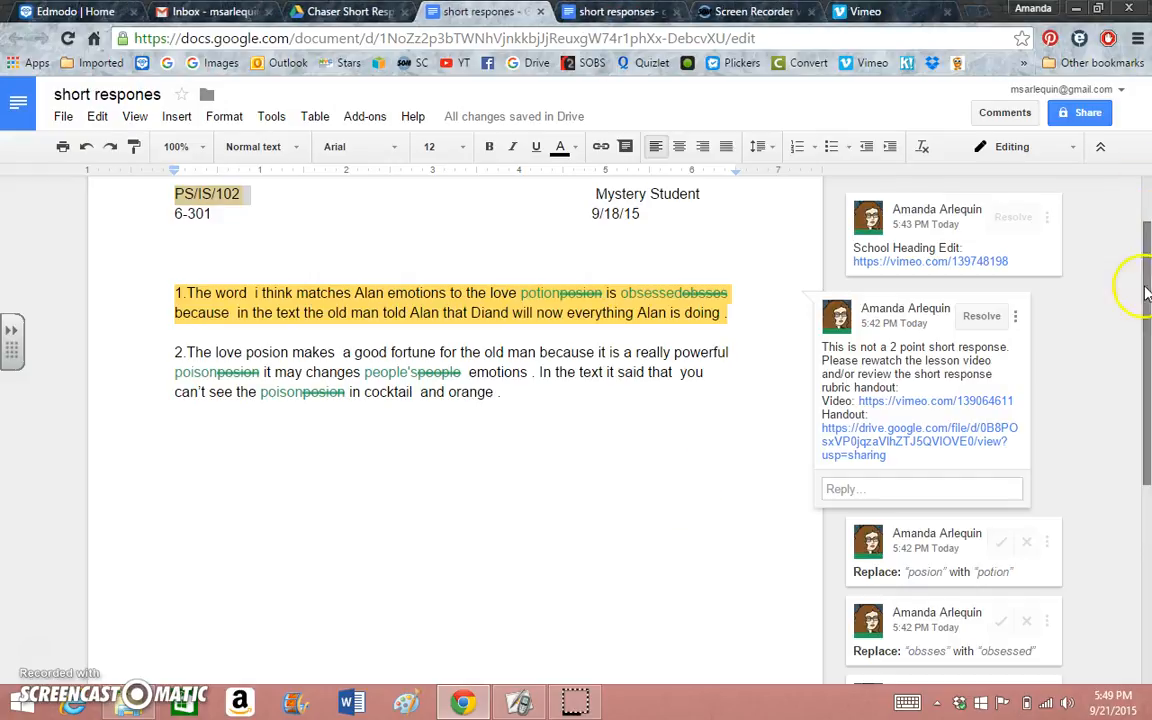
# - Switch the document from direct editing to Suggesting mode
pyautogui.moveTo(1146, 312); pyautogui.dragTo(1148, 355)
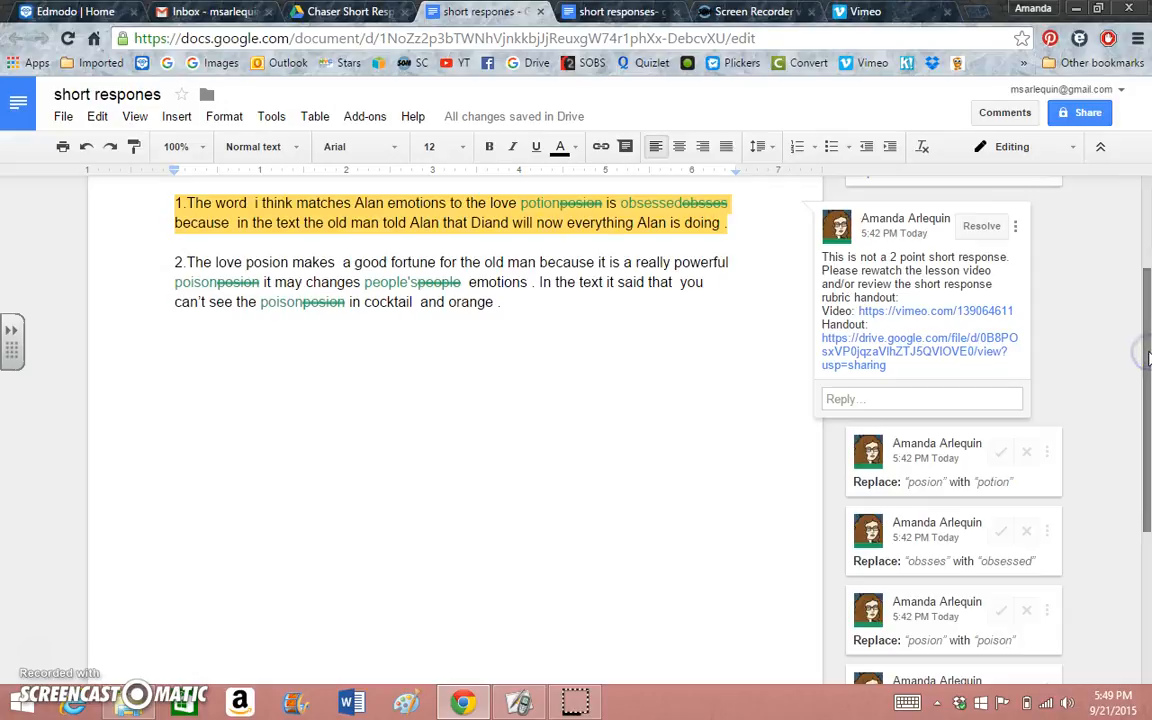
pyautogui.click(551, 277)
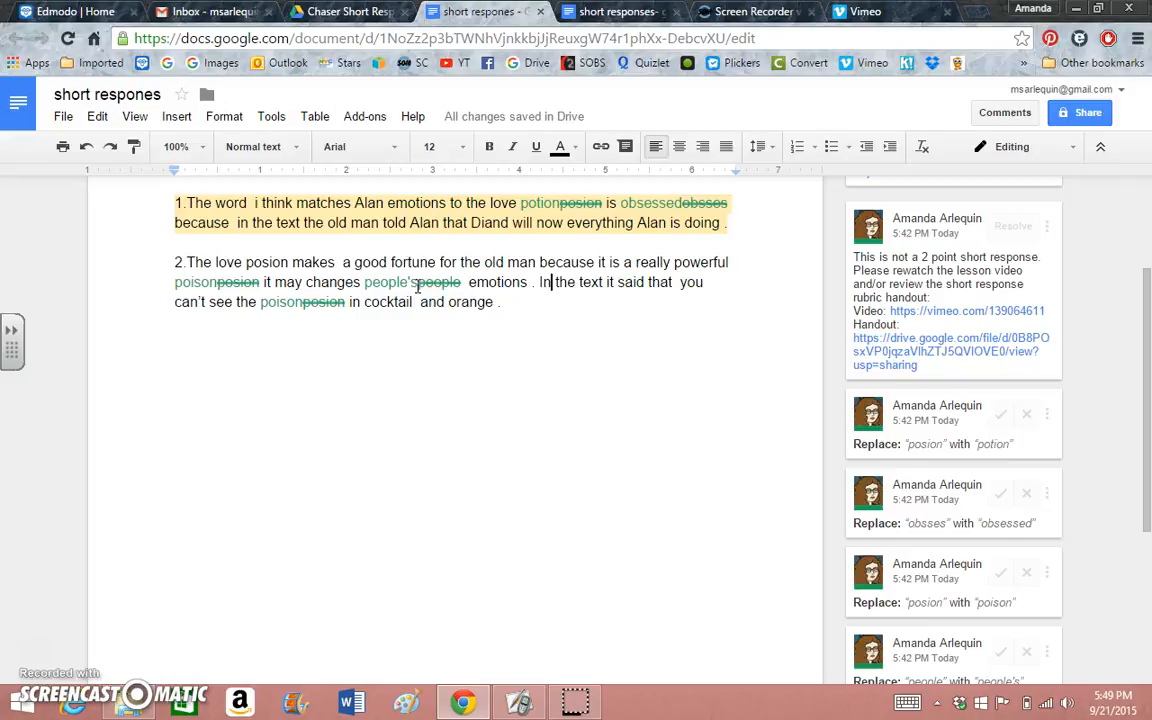
pyautogui.click(600, 284)
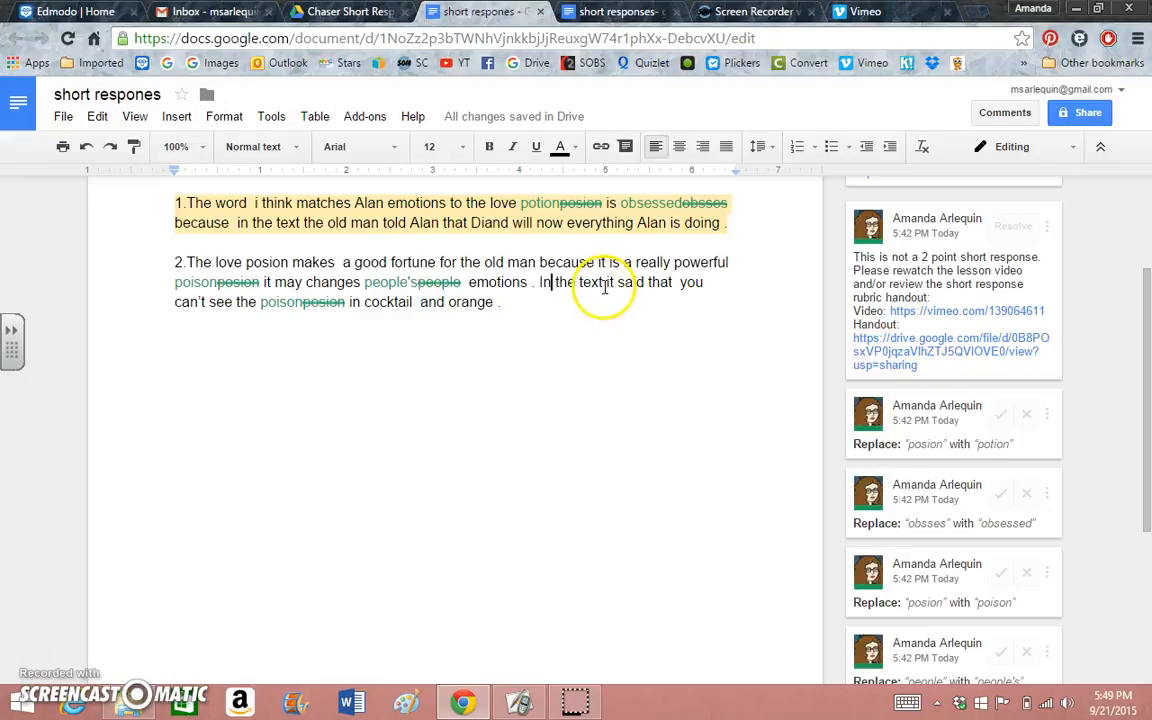
pyautogui.click(1018, 147)
pyautogui.click(1029, 226)
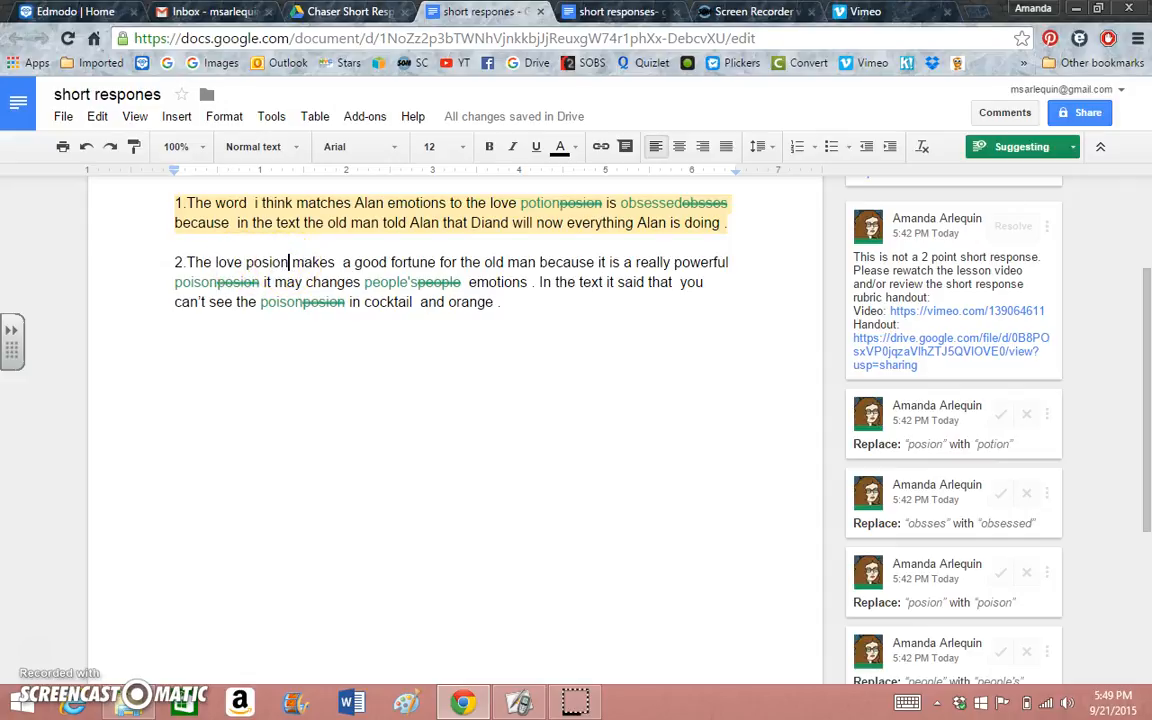
# - Suggest replacing "posion" with "potion" after "The love" in the second response, keeping Suggesting mode selected
pyautogui.press('BackSpace')
pyautogui.press('BackSpace')
pyautogui.press('BackSpace')
pyautogui.press('BackSpace')
pyautogui.press('BackSpace')
pyautogui.press('BackSpace')
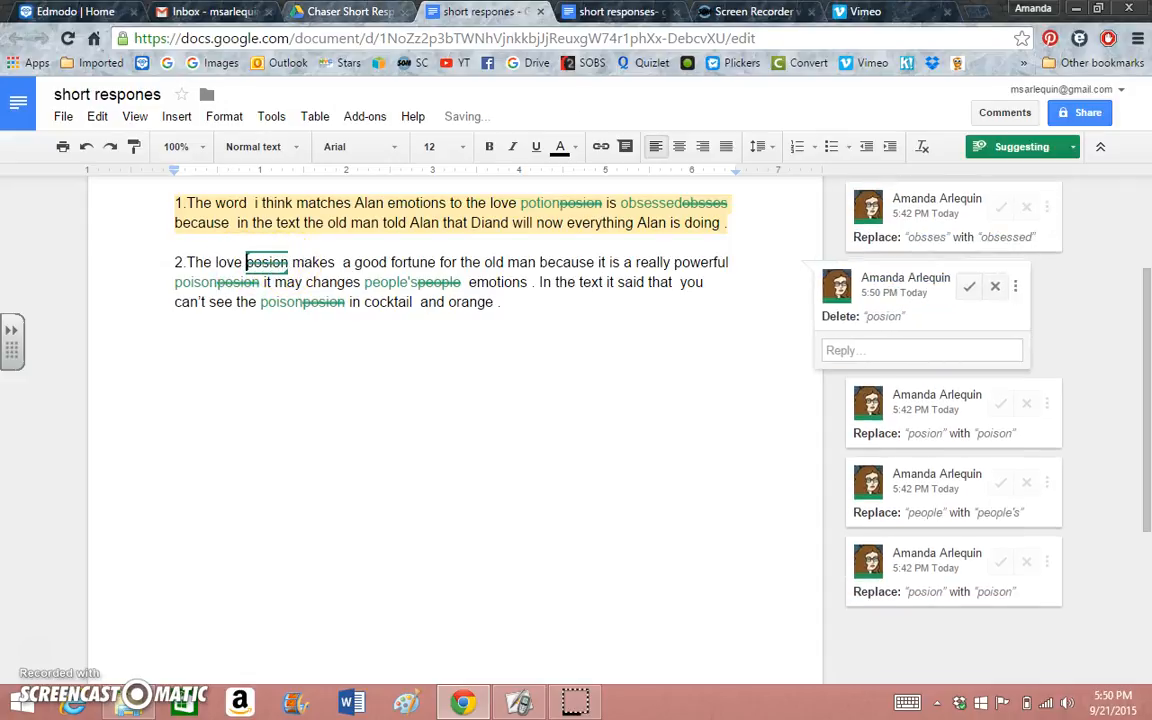
pyautogui.write('potion')
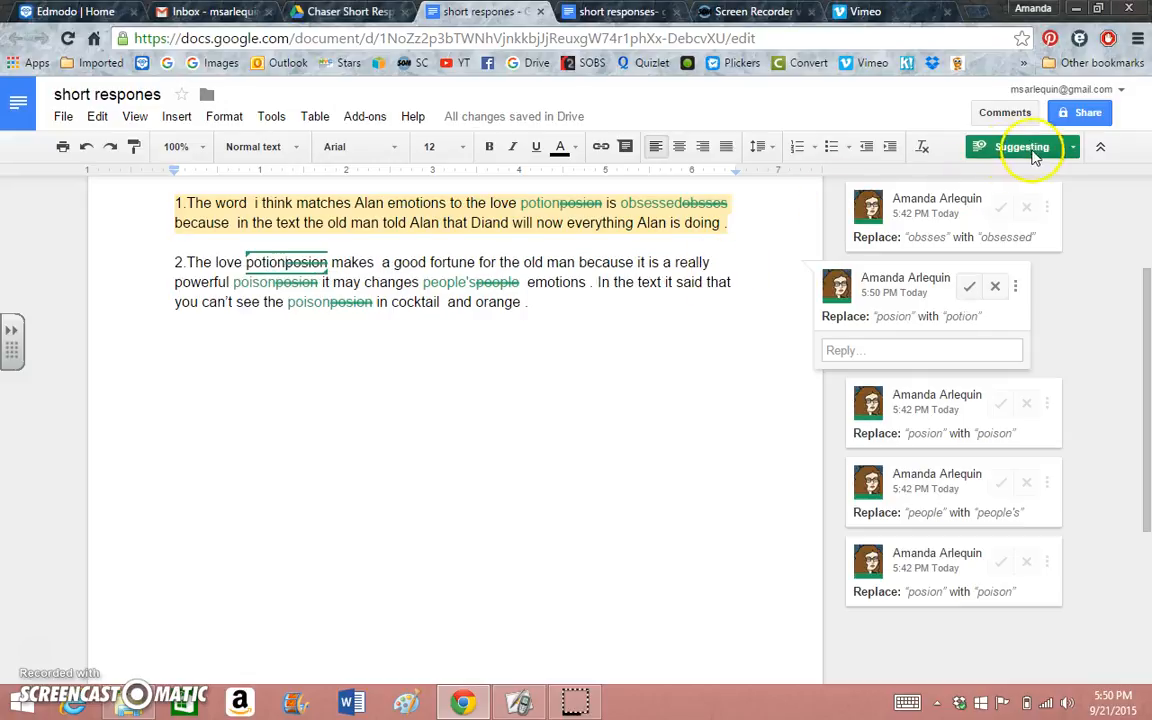
pyautogui.click(1044, 154)
pyautogui.click(1025, 220)
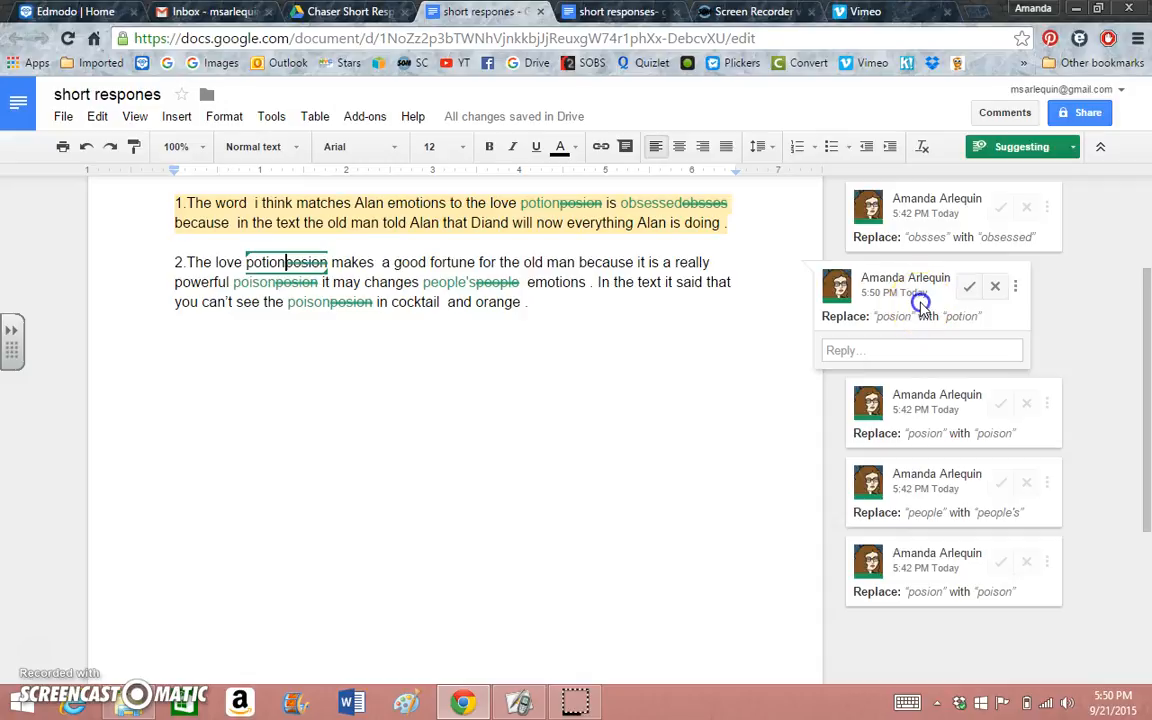
# - Reject the suggestion to replace "posion" with "potion" in the second response
pyautogui.click(997, 291)
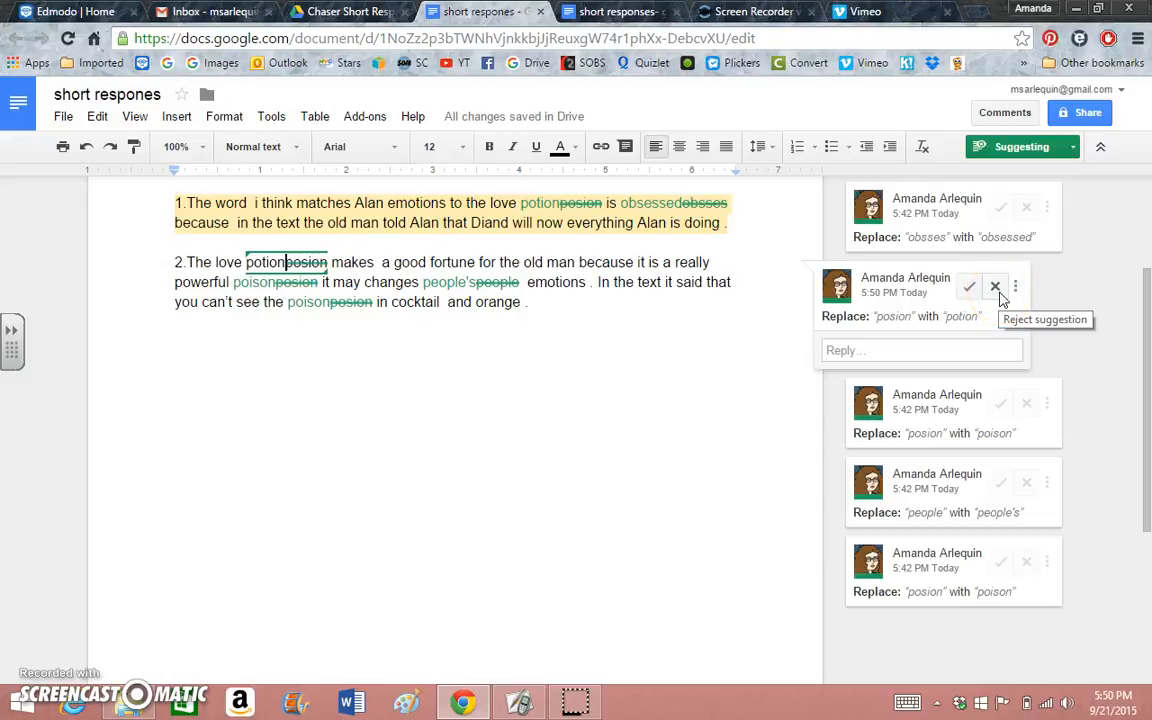
pyautogui.click(995, 287)
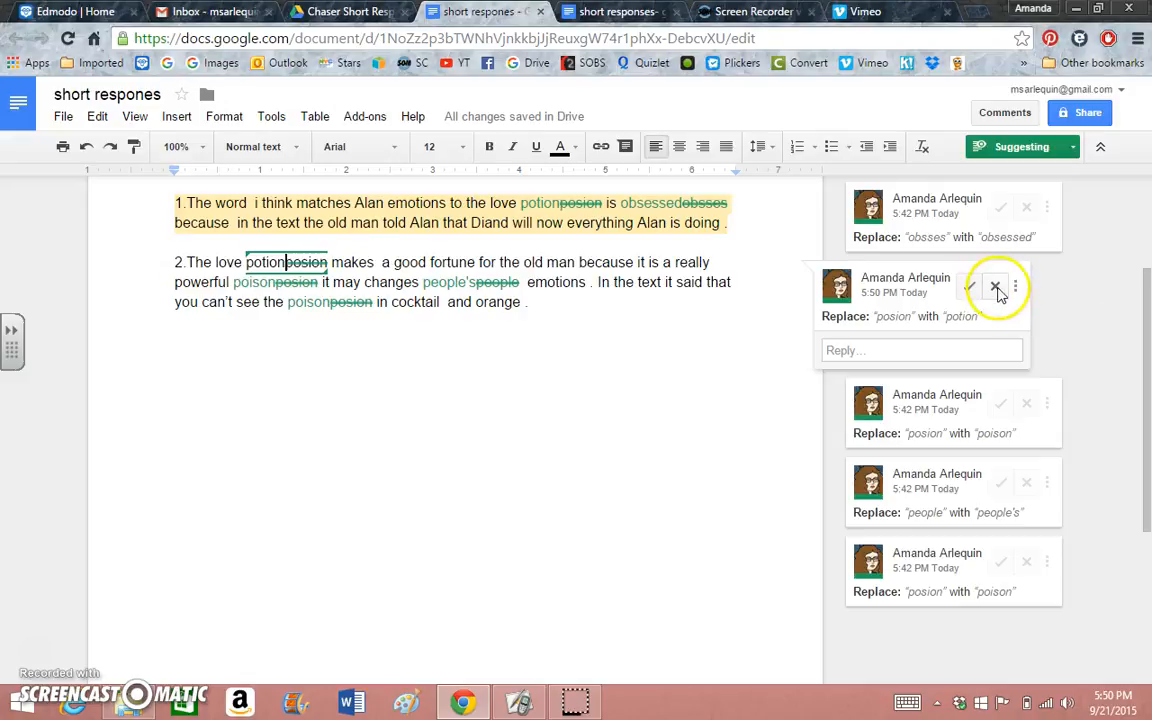
pyautogui.click(406, 262)
pyautogui.moveTo(292, 262); pyautogui.dragTo(243, 261)
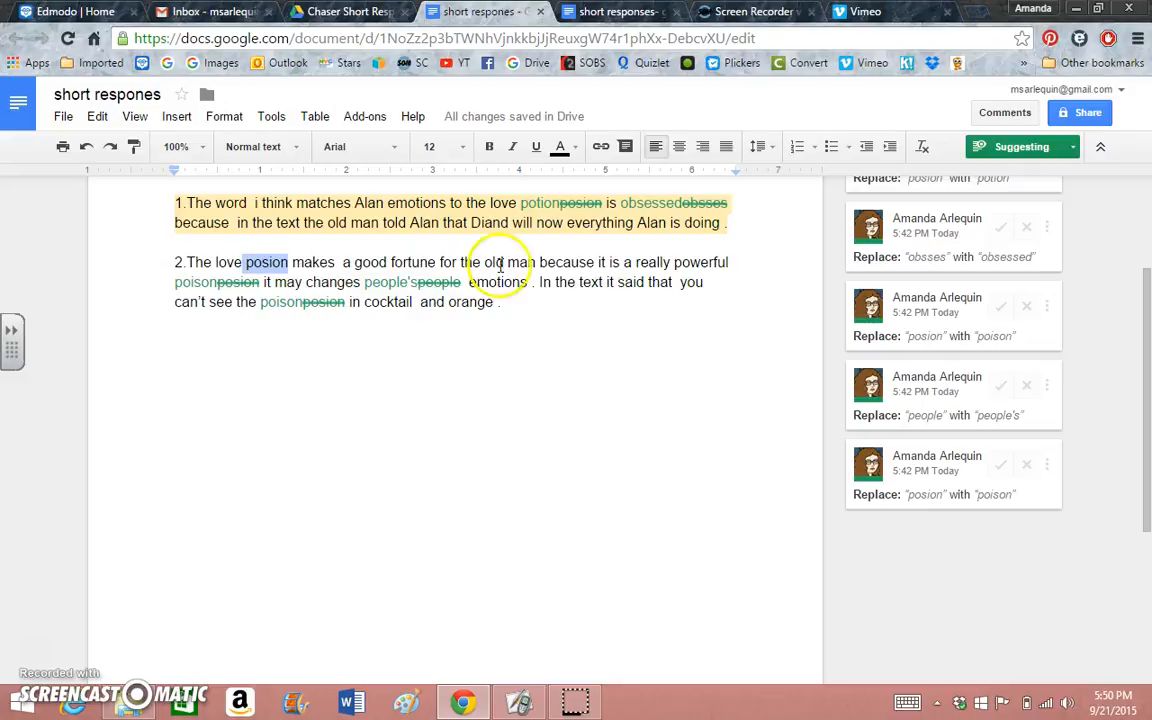
pyautogui.click(549, 286)
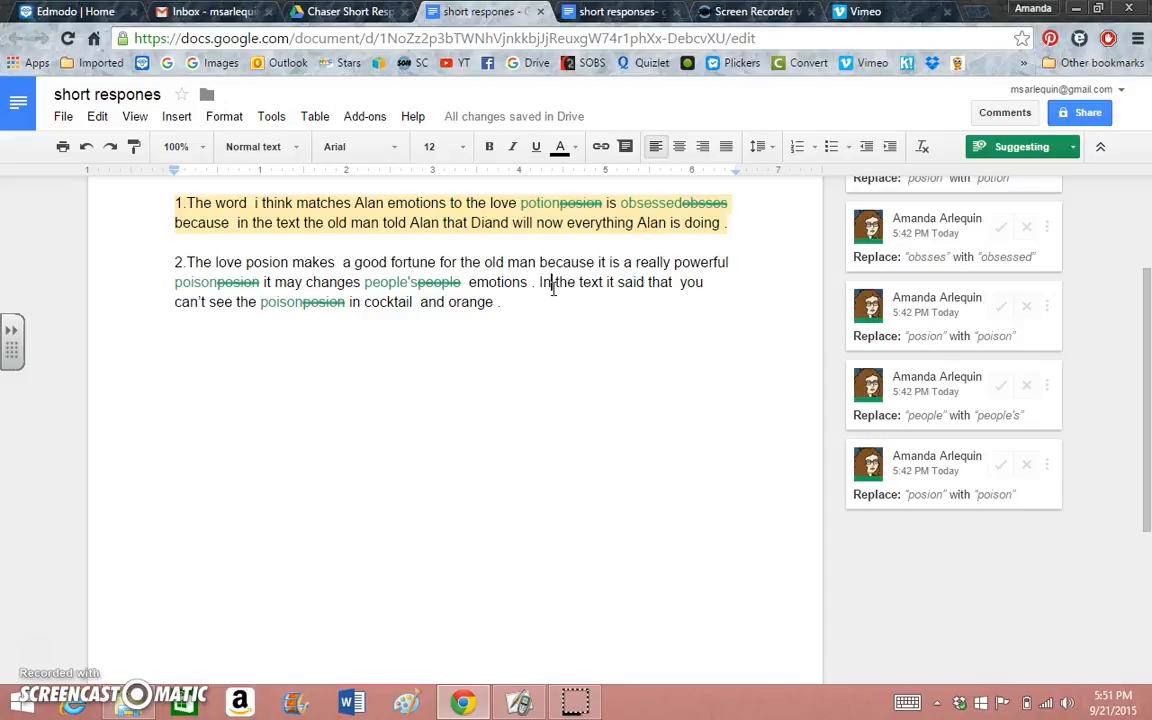
# - Accept the remaining spelling suggestions in both responses: "obsessed", "potion", "people's" and both "poison" replacements
pyautogui.click(1004, 235)
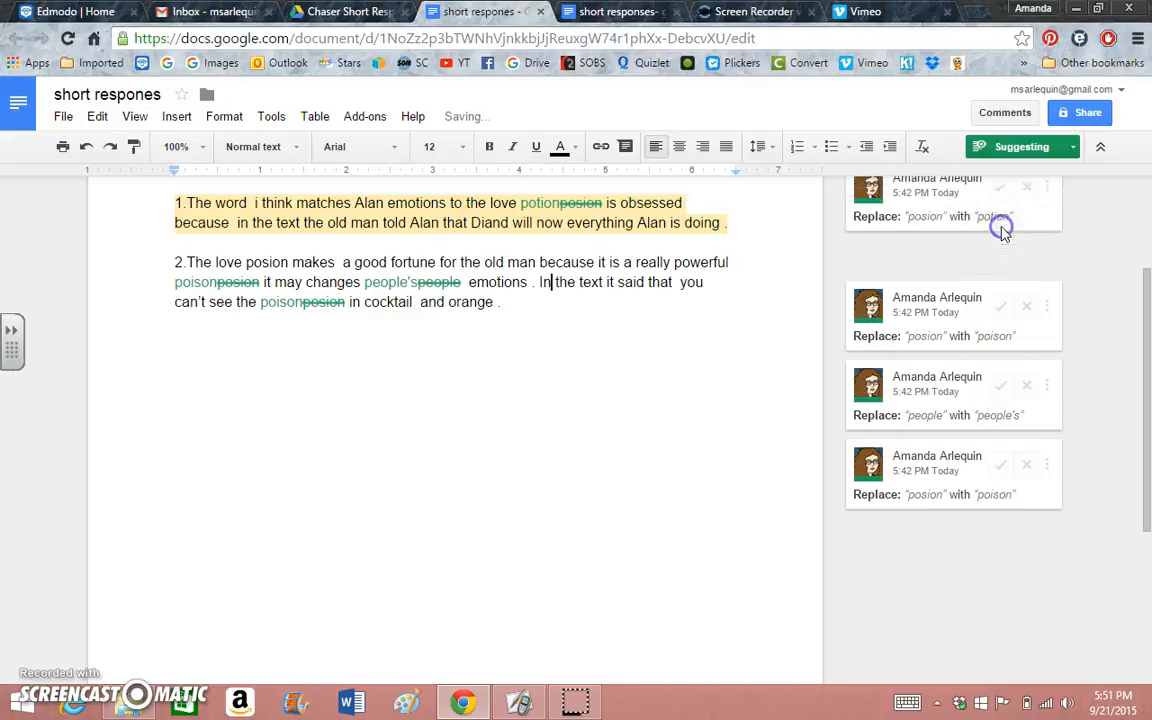
pyautogui.click(1001, 306)
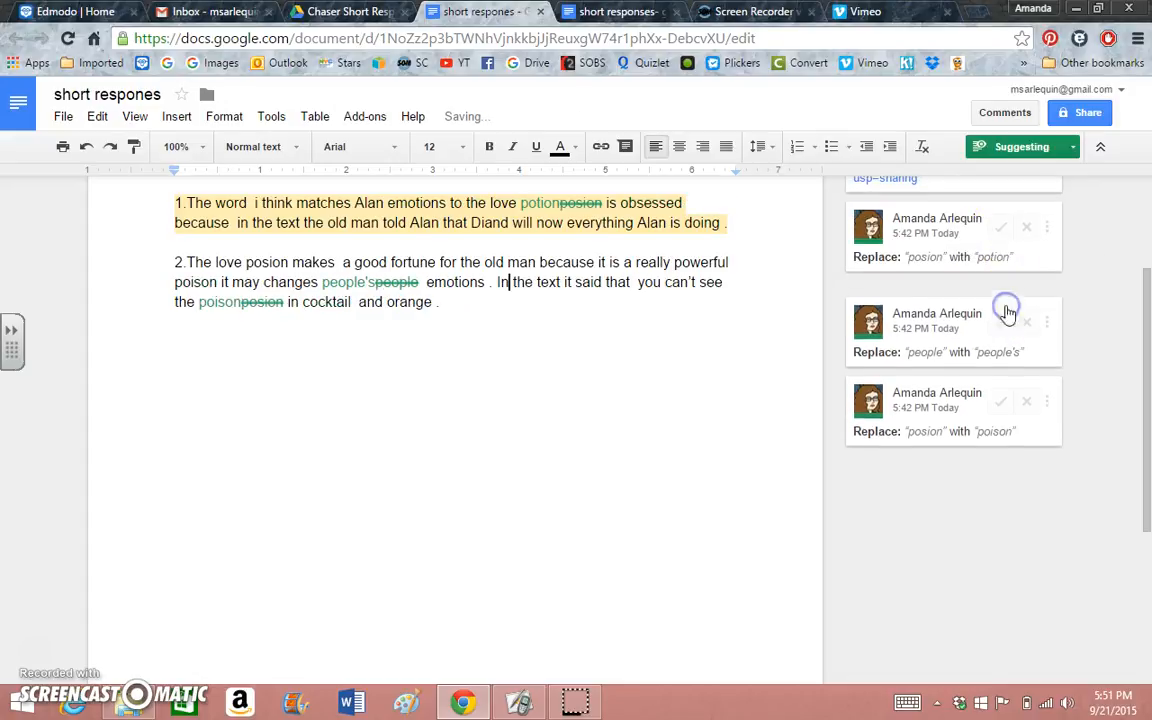
pyautogui.click(1004, 229)
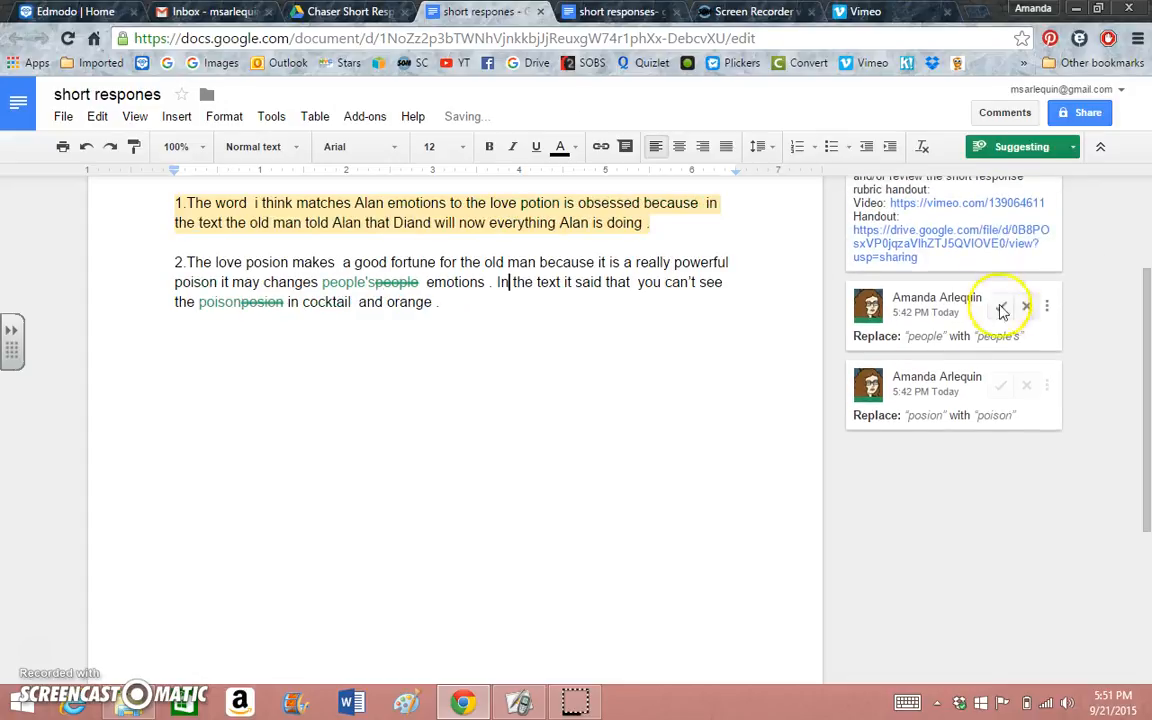
pyautogui.click(1003, 309)
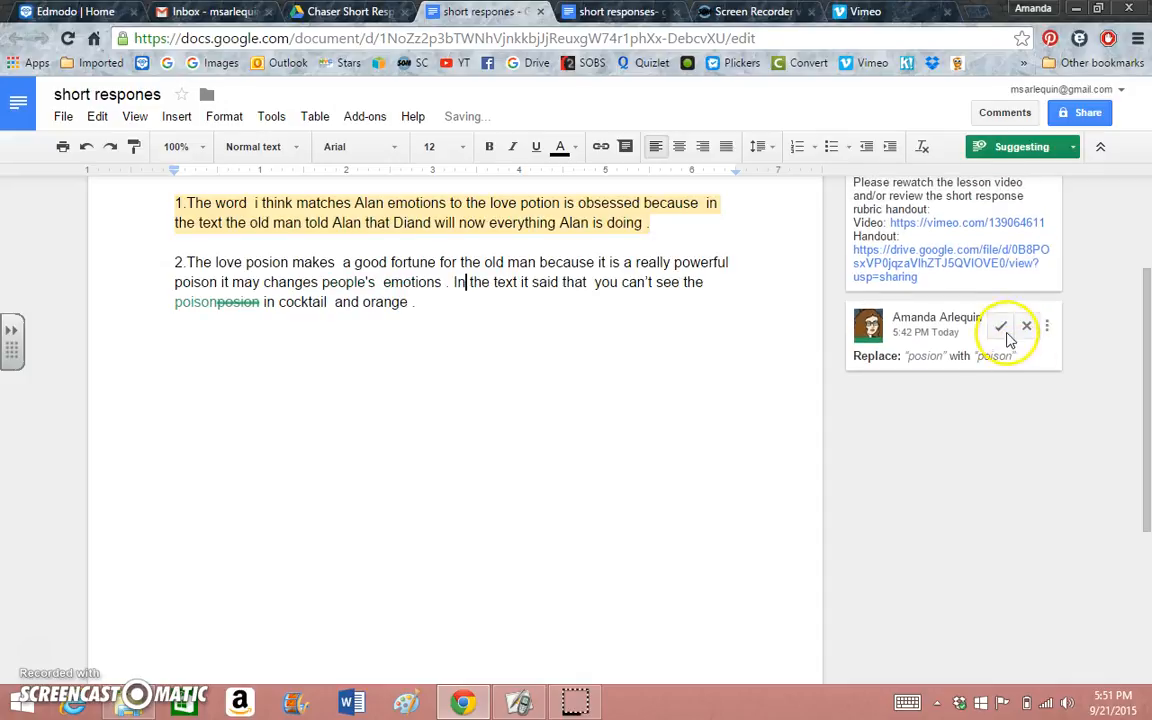
pyautogui.click(1006, 333)
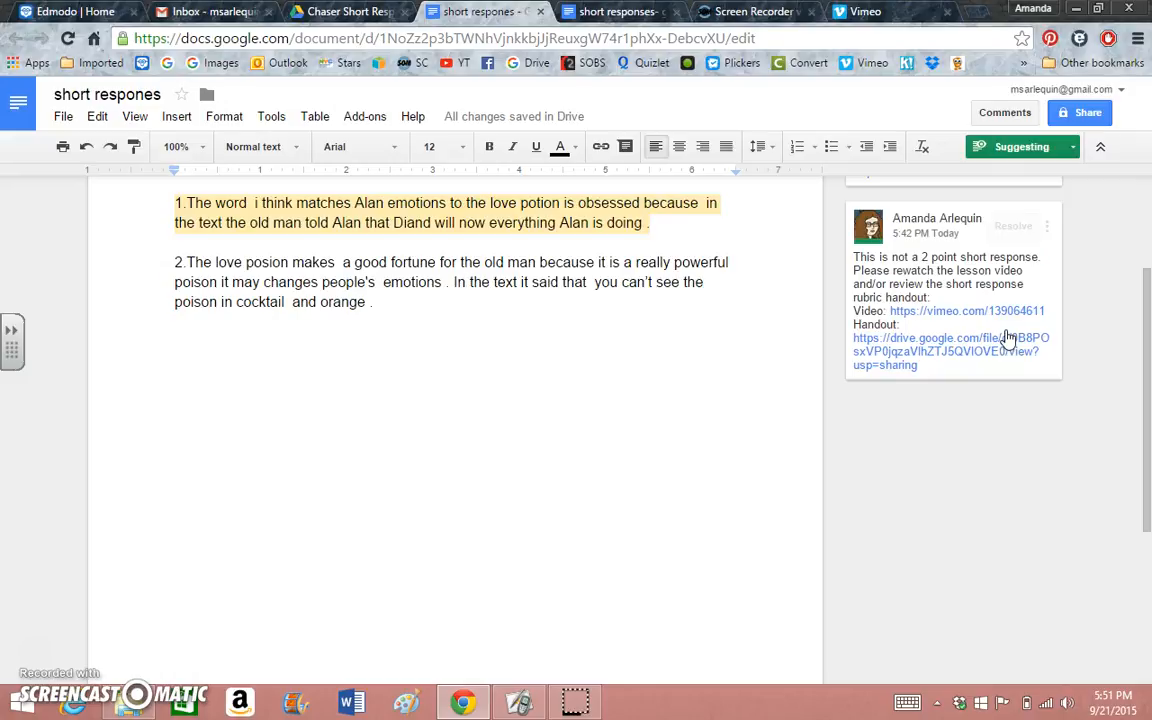
pyautogui.moveTo(1146, 345); pyautogui.dragTo(1146, 252)
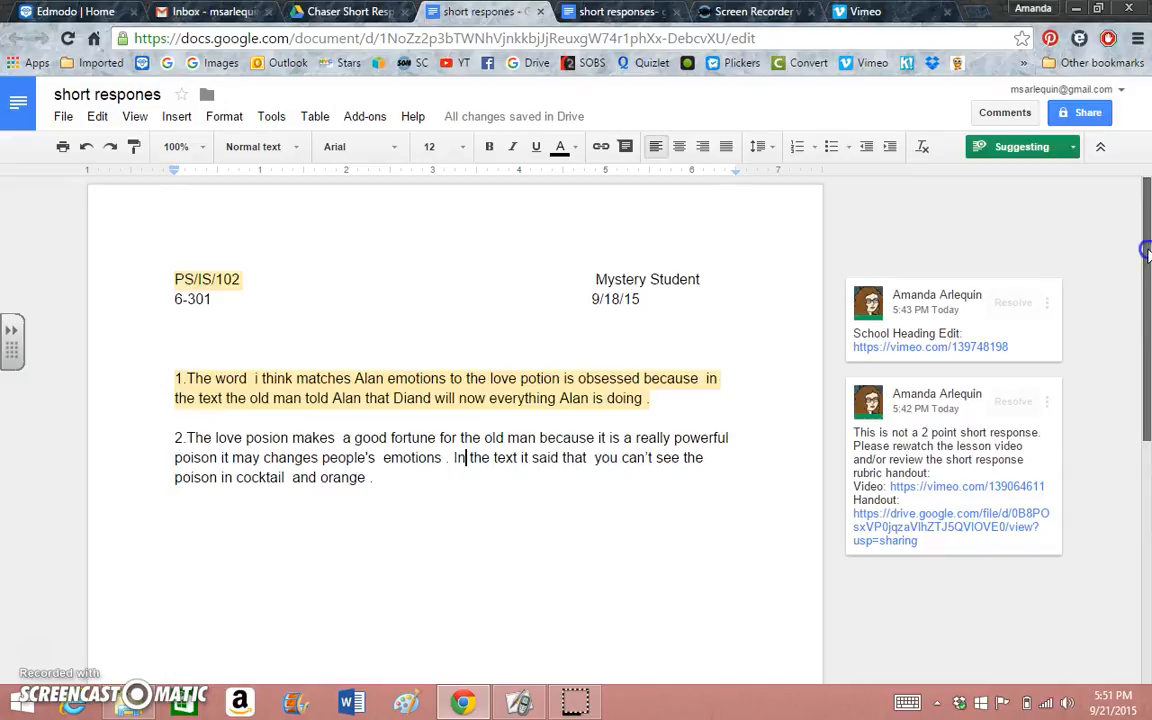
# - Select the comment on the first response about the 2 point short response and mark it as resolved
pyautogui.click(910, 415)
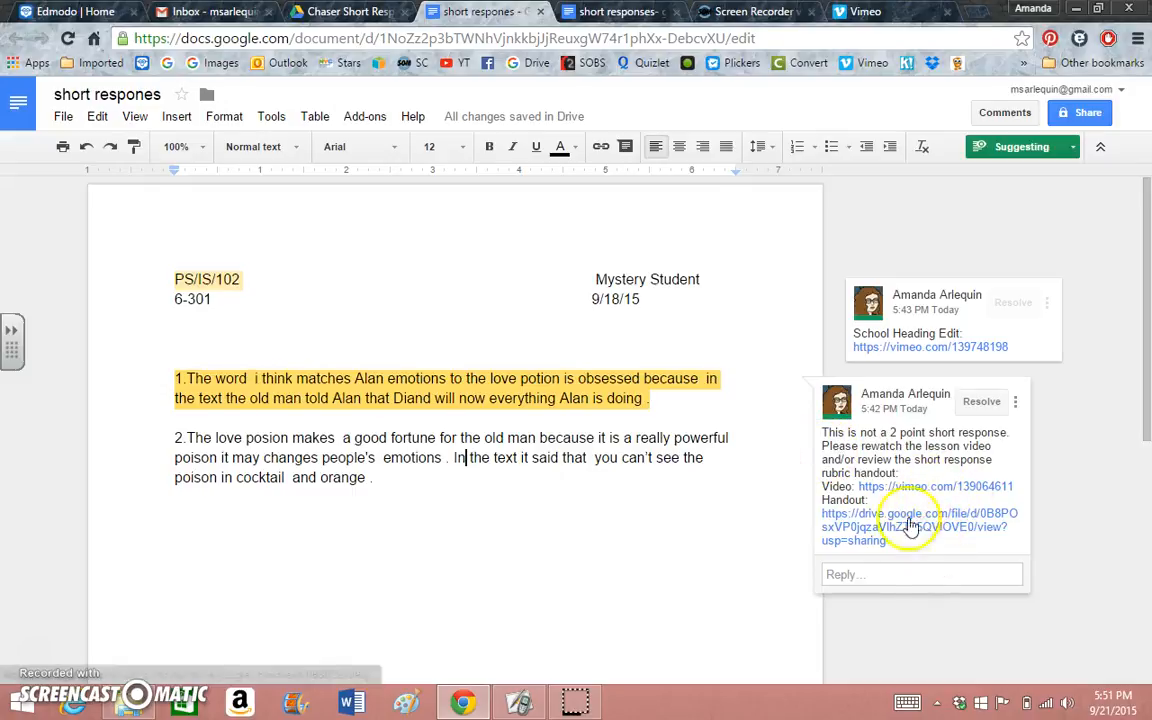
pyautogui.click(655, 398)
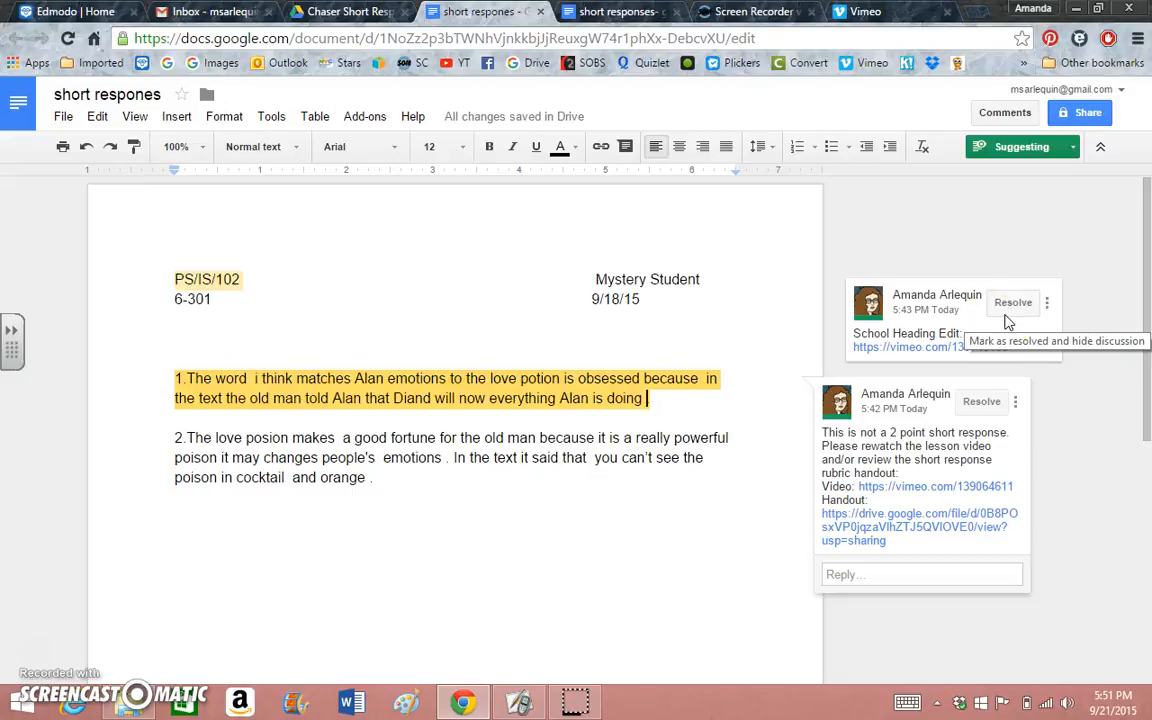
pyautogui.click(985, 405)
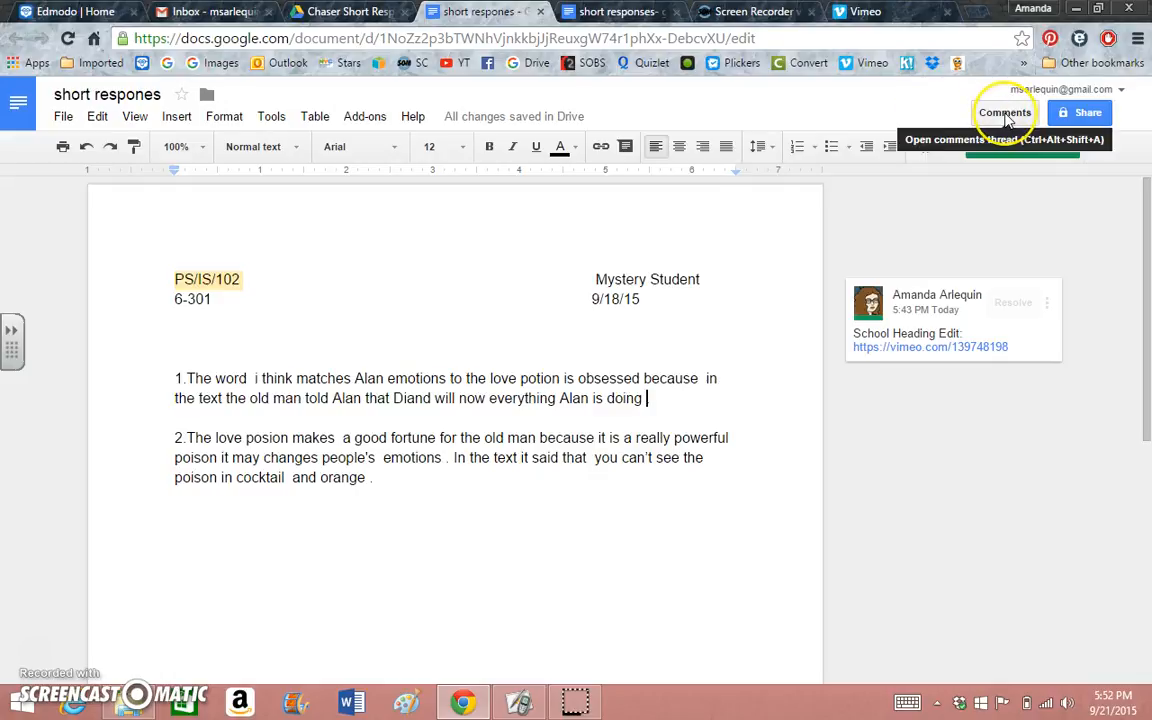
# - Review the document's full comment history, including resolved comments and accepted suggestions, and close it again
pyautogui.click(1005, 113)
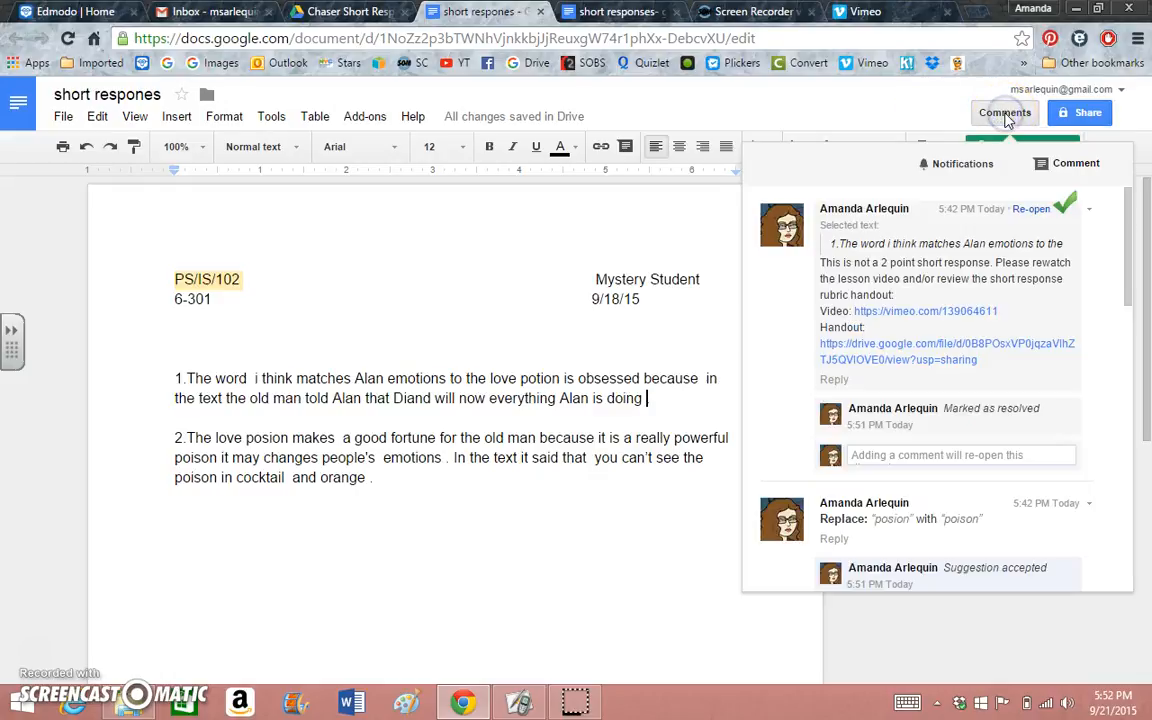
pyautogui.moveTo(1124, 226); pyautogui.dragTo(1145, 198)
pyautogui.click(1005, 113)
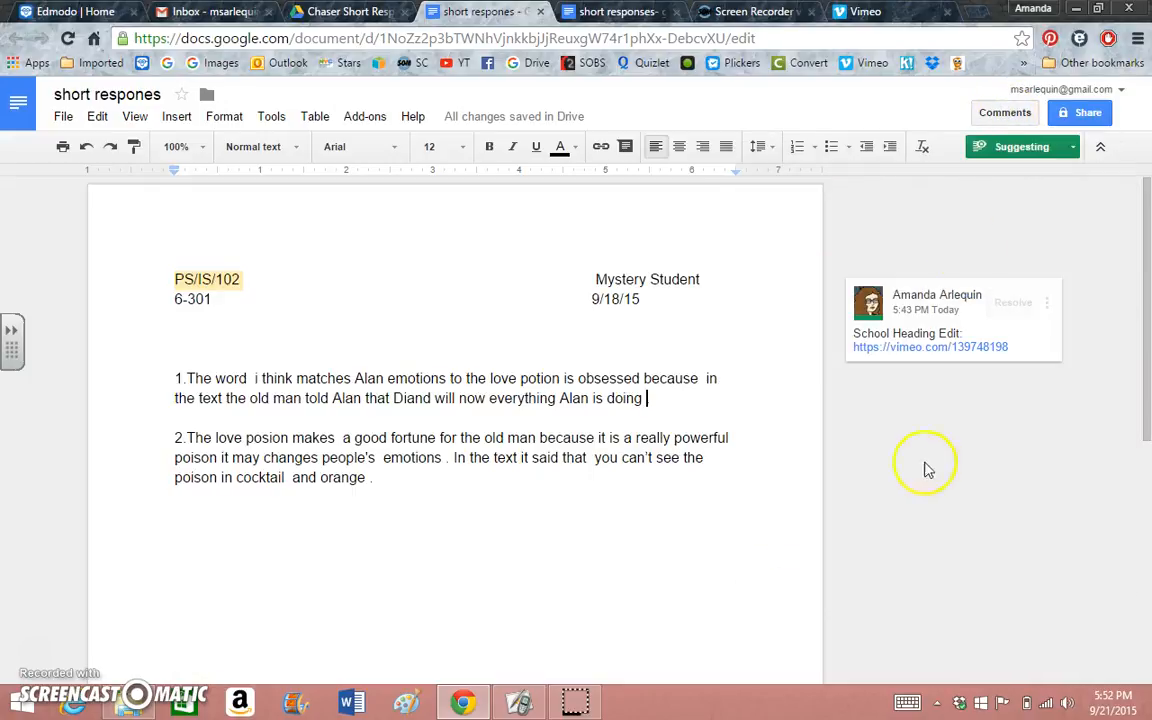
# - Mark the "School Heading Edit" comment on the PS/IS/102 heading as resolved
pyautogui.click(1013, 302)
pyautogui.moveTo(1143, 258); pyautogui.dragTo(1146, 212)
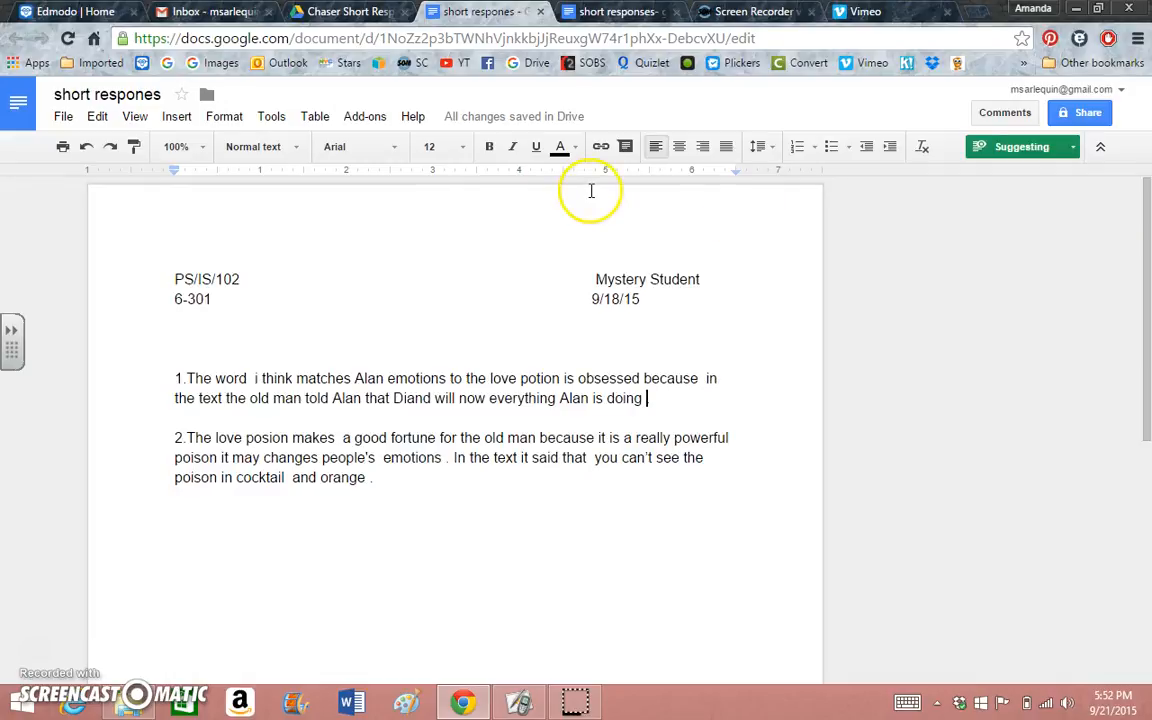